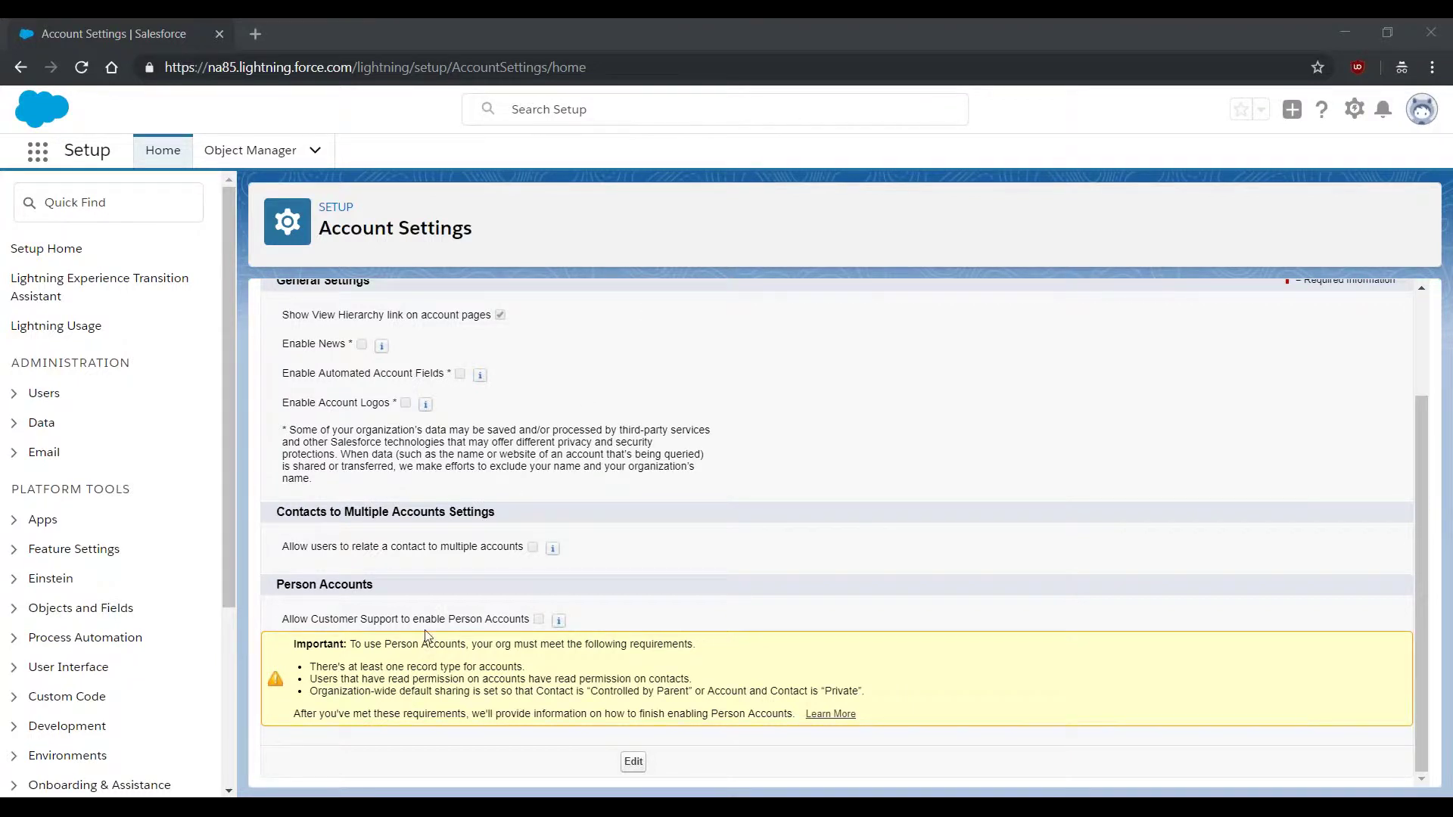
Highlight the Person Accounts requirements for the account record type, read permissions and organization-wide sharing
triple_click(384, 669)
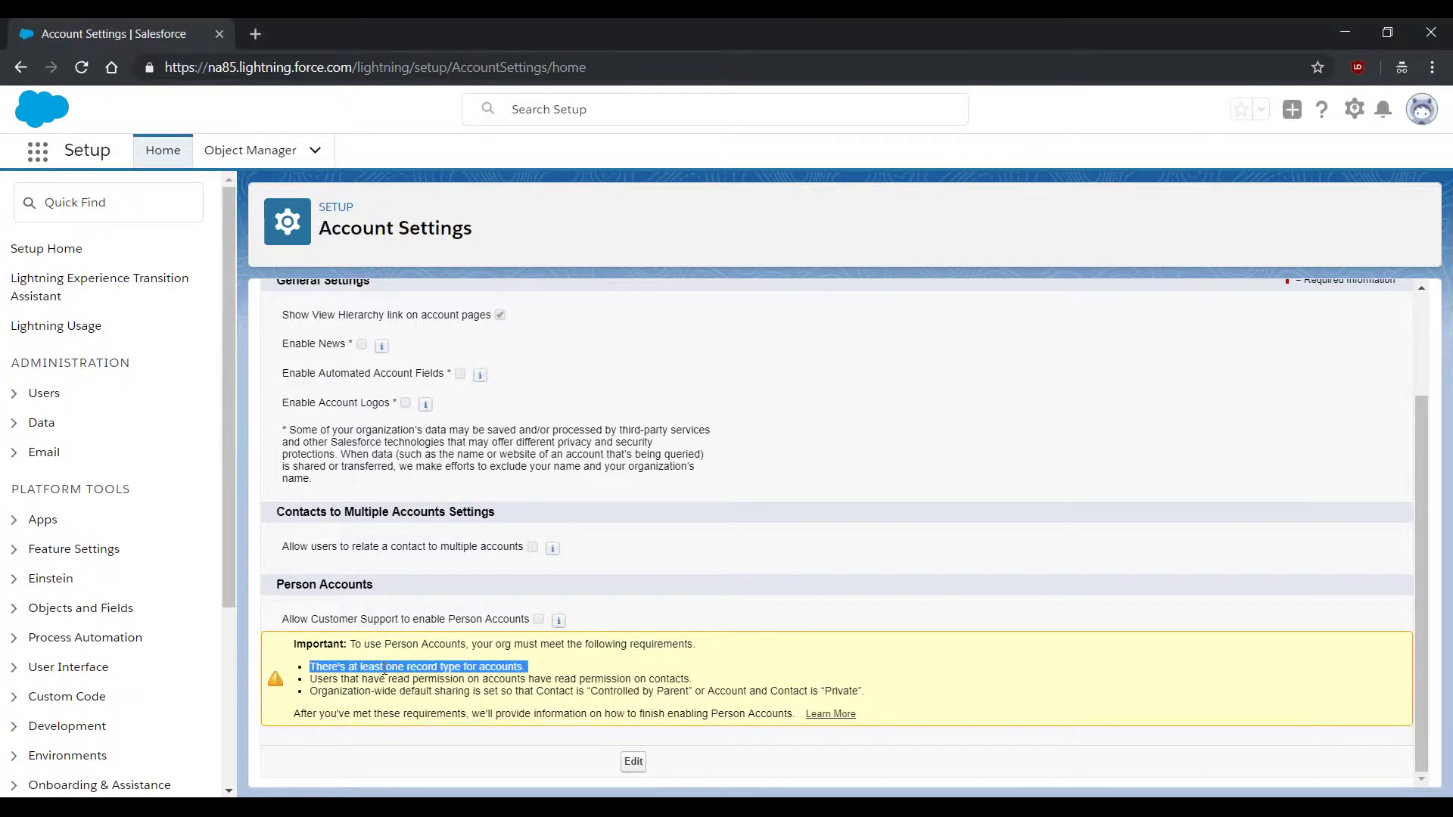
triple_click(345, 679)
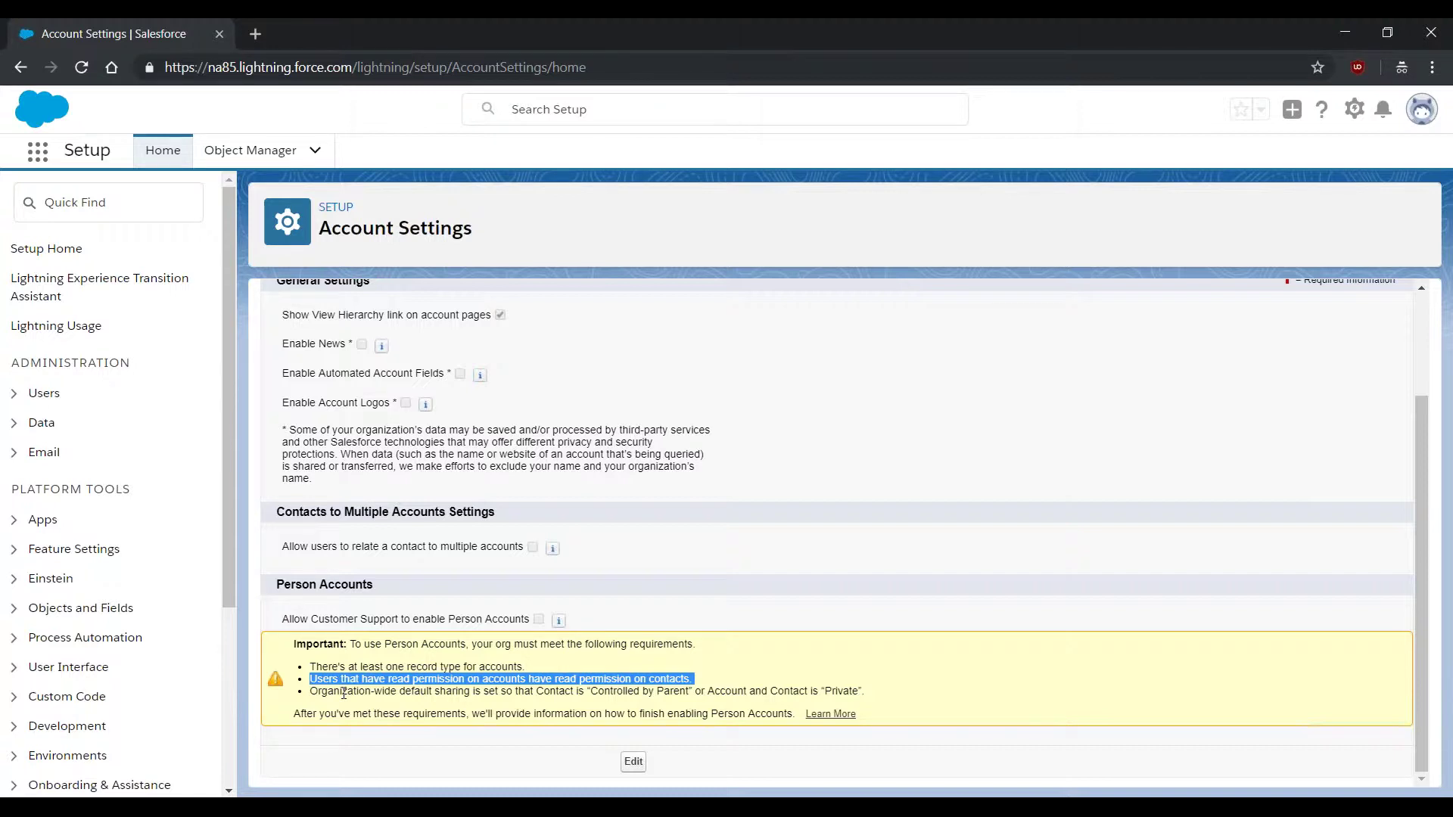
triple_click(344, 693)
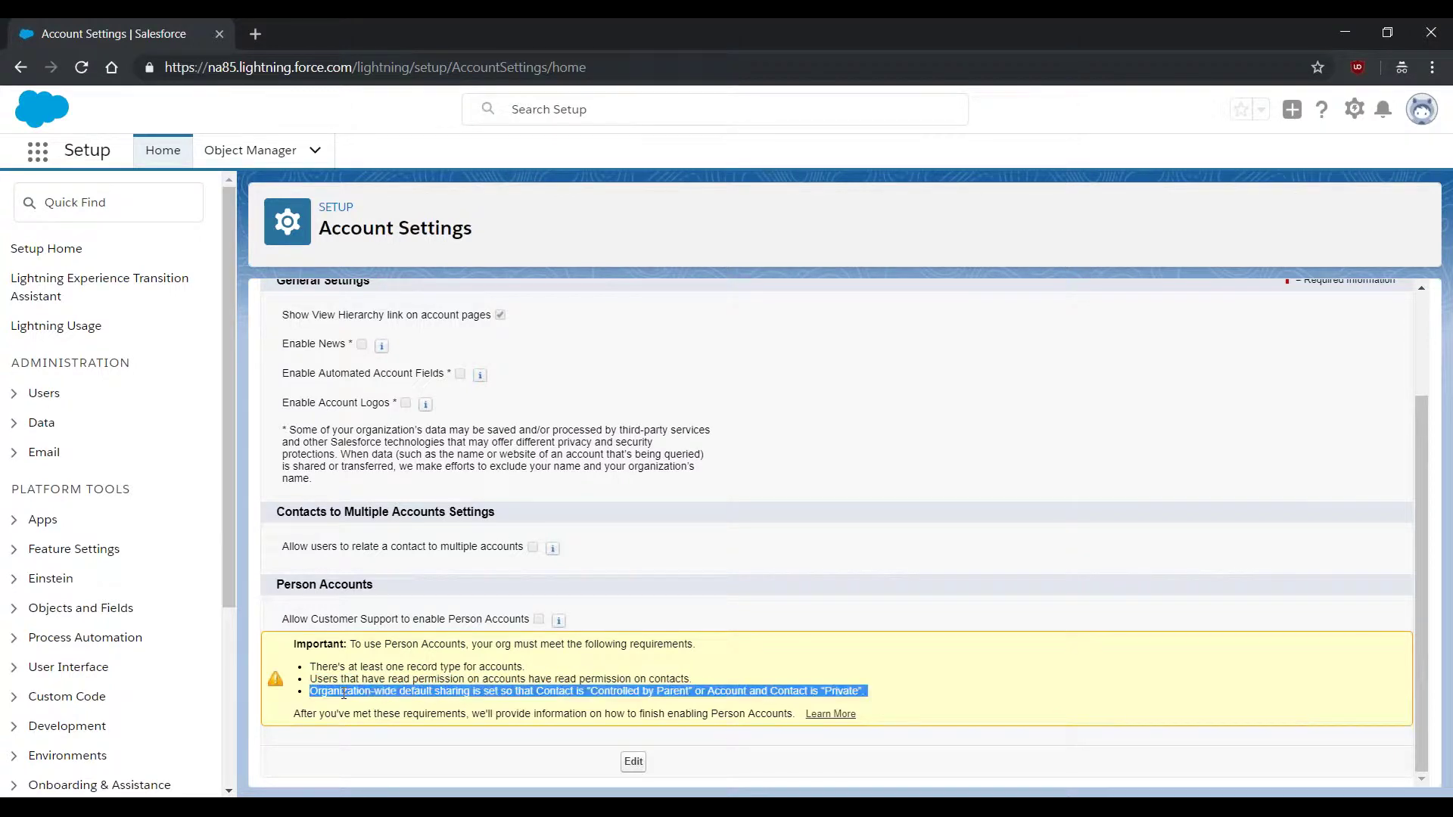
click(307, 672)
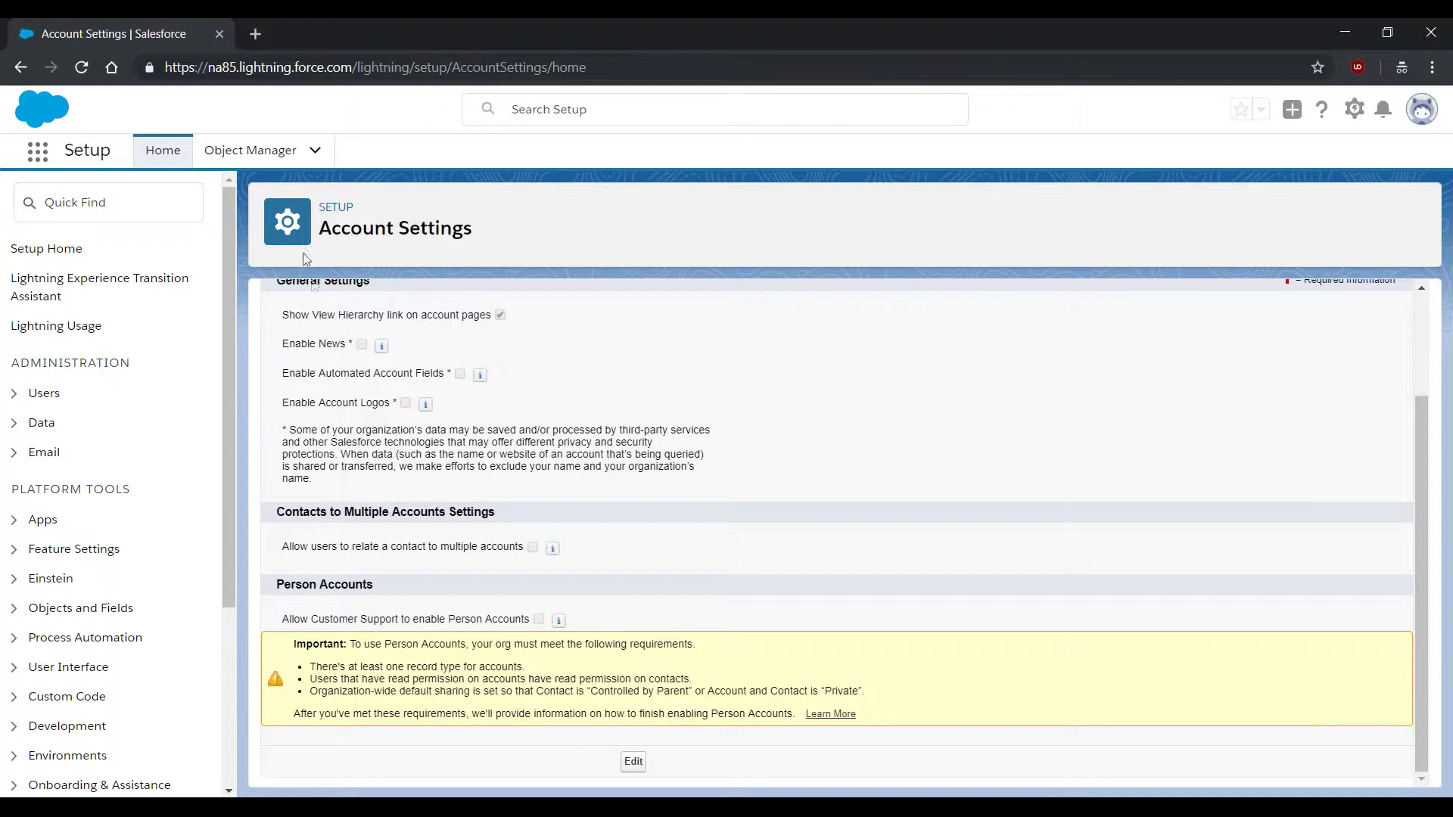
Begin a new Account record type from Object Manager's Record Types list
click(265, 156)
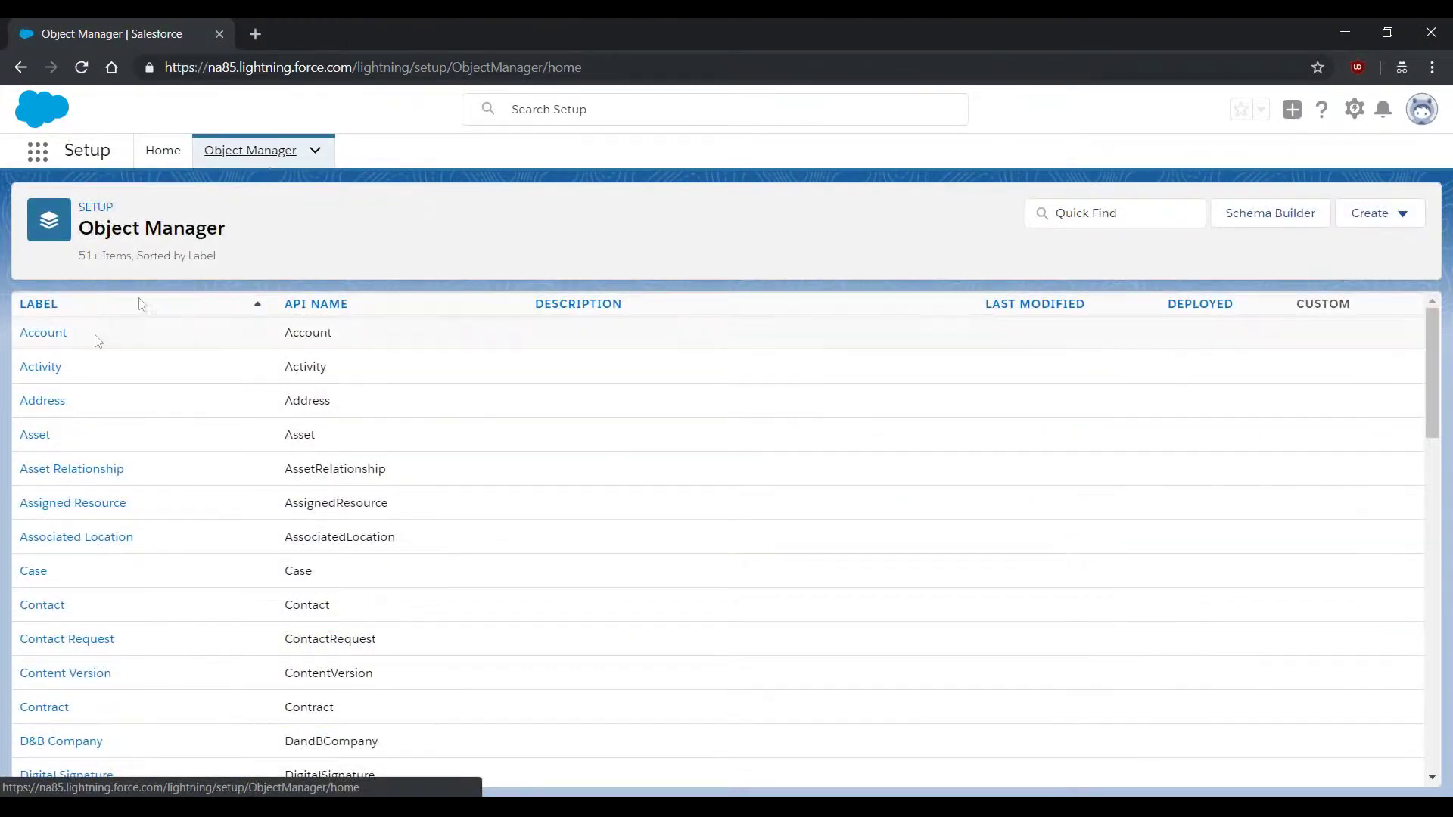
click(45, 334)
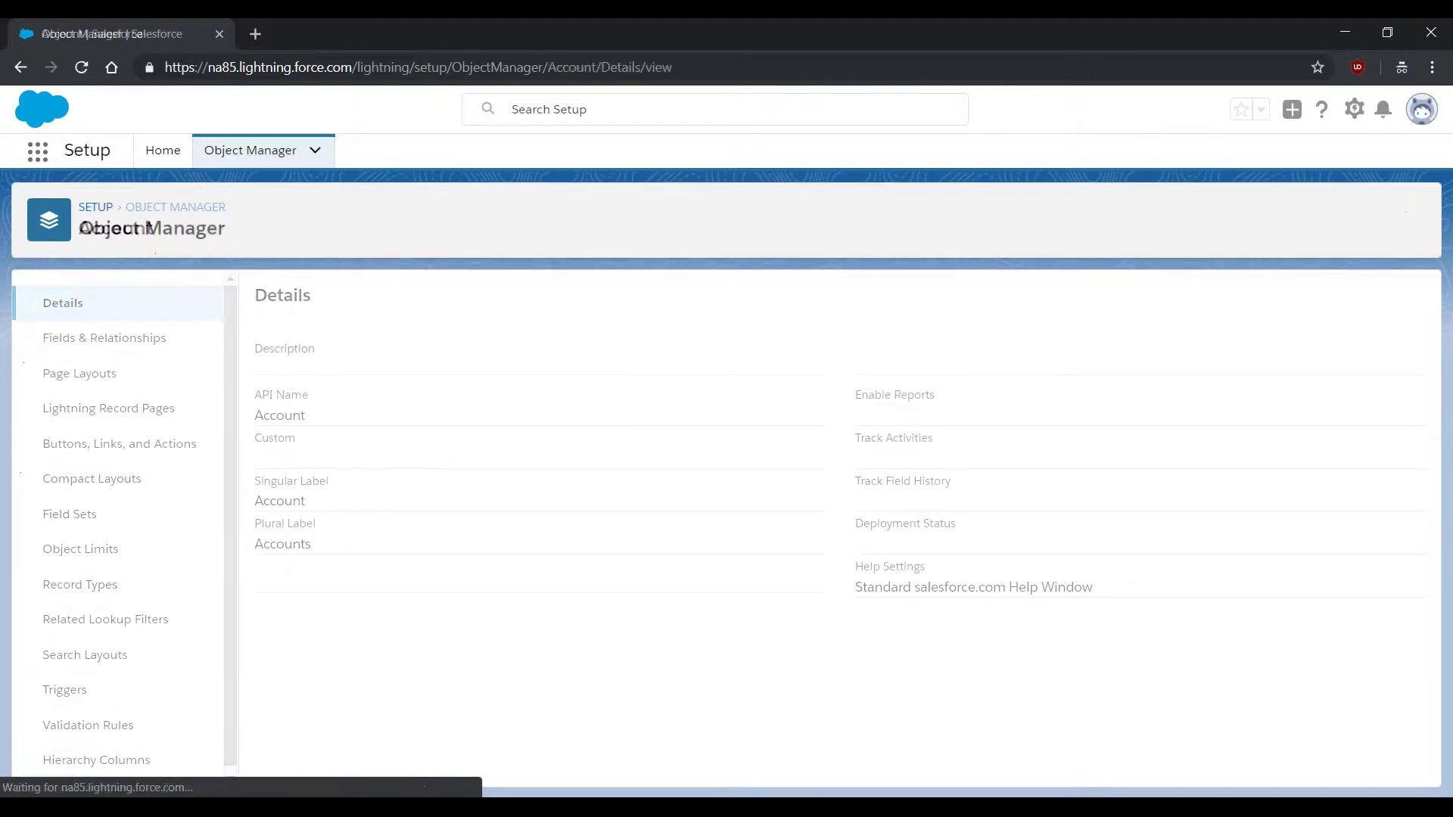
click(81, 588)
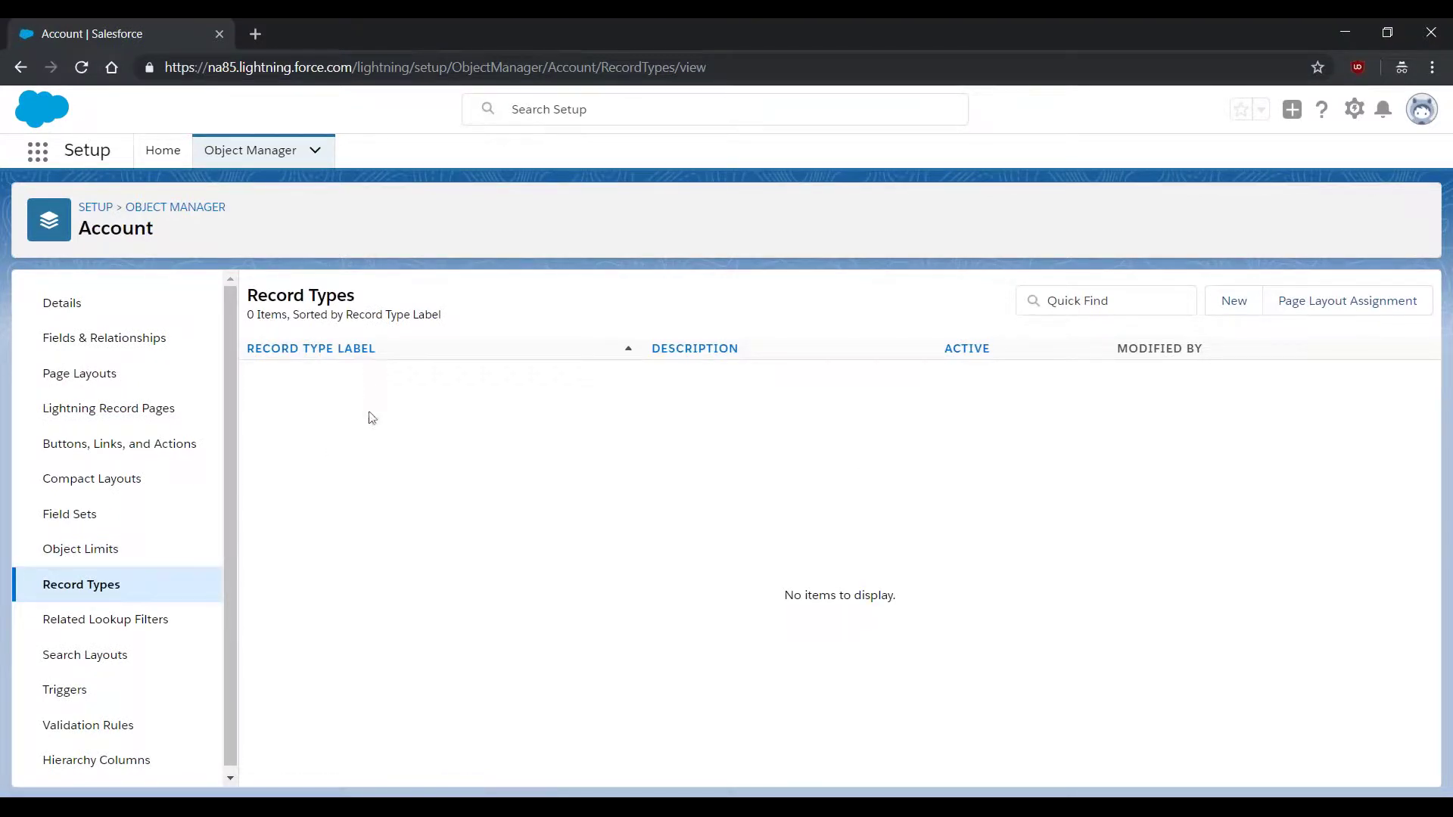
click(1232, 314)
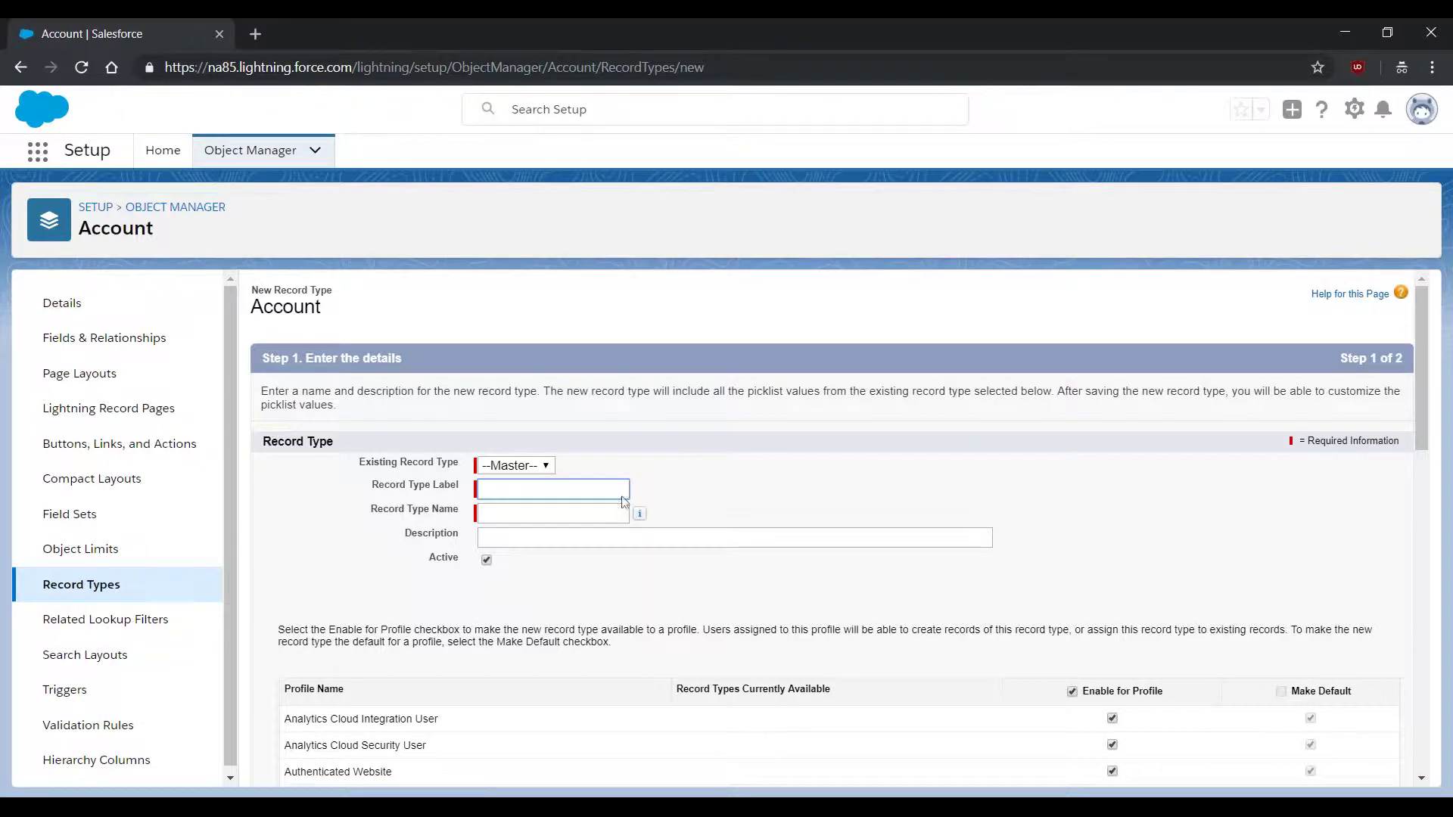
Enter 'Business' as the record type label and name, keep Active checked, and proceed to Step 2
click(571, 490)
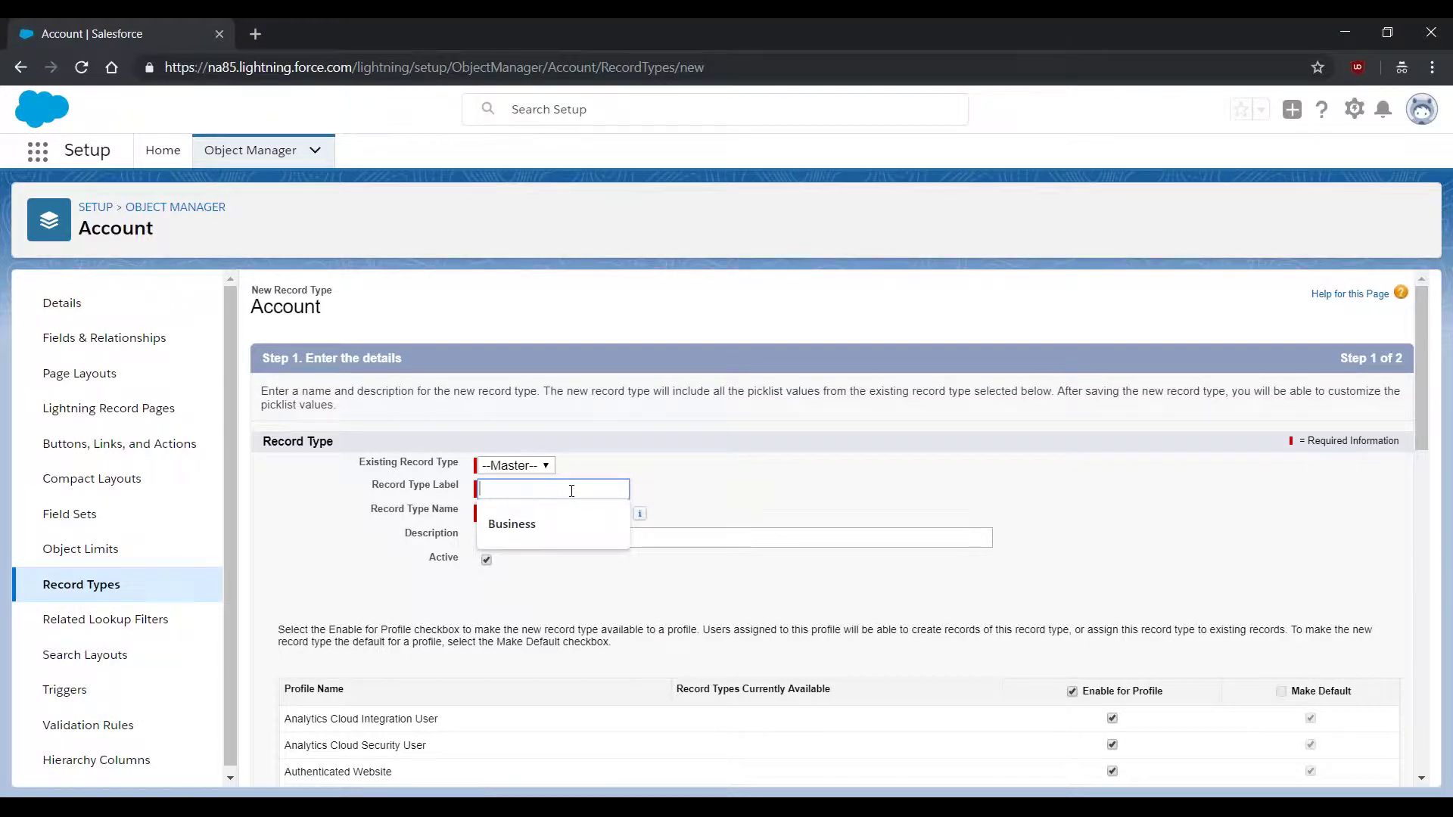
click(552, 517)
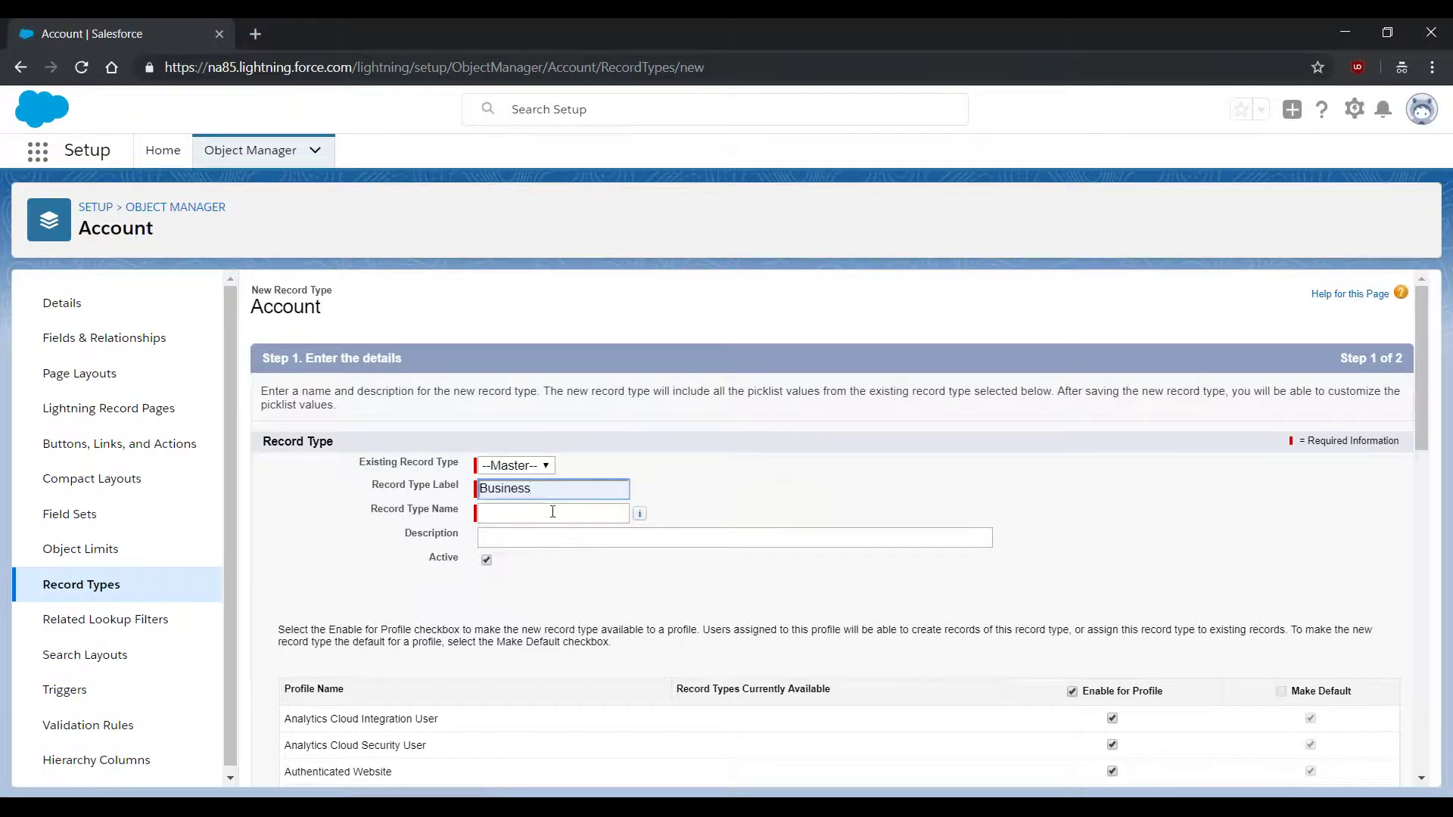
click(552, 512)
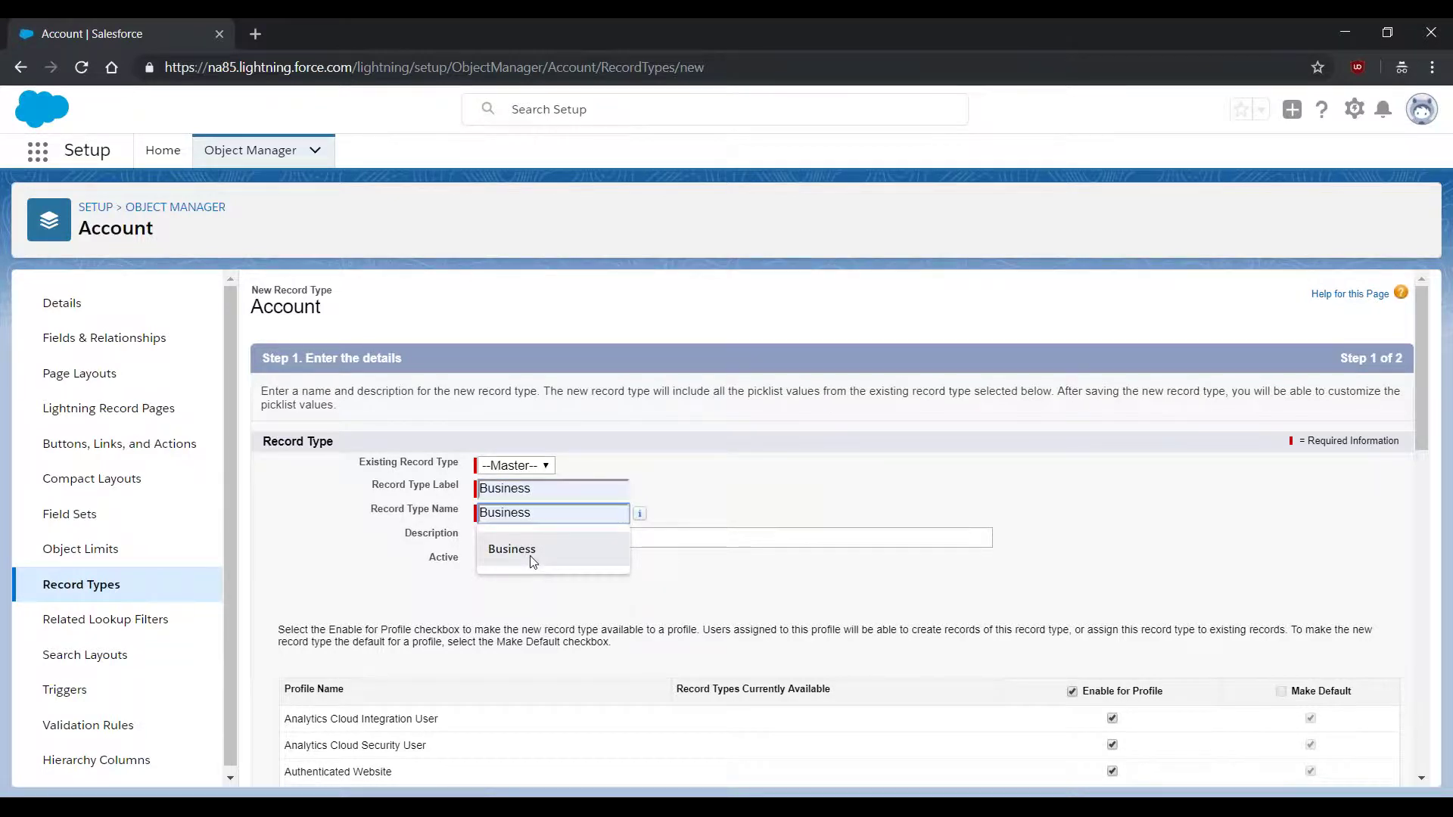
click(534, 561)
click(571, 540)
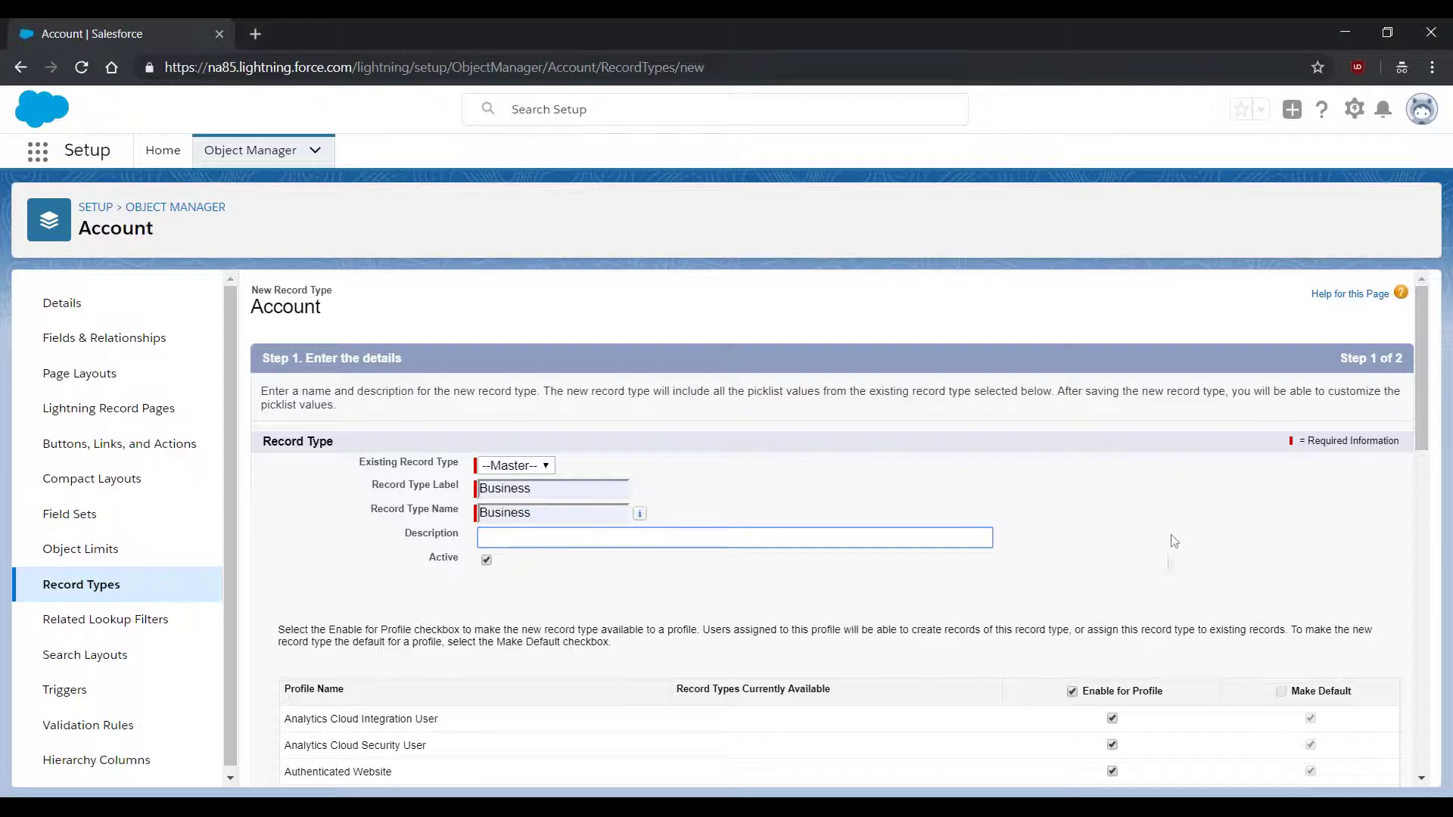
scroll(1169, 546, down, 15)
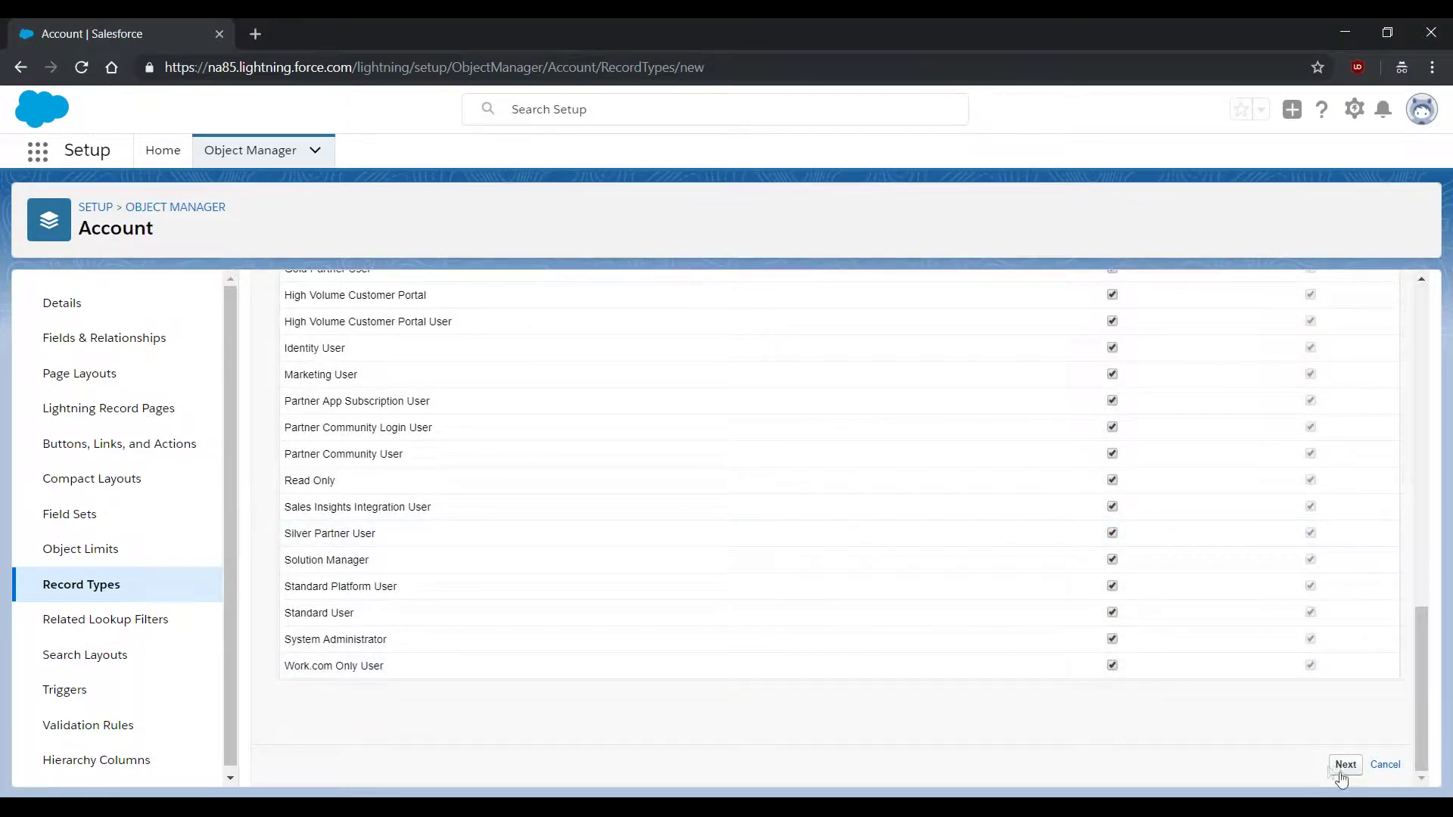
click(1343, 767)
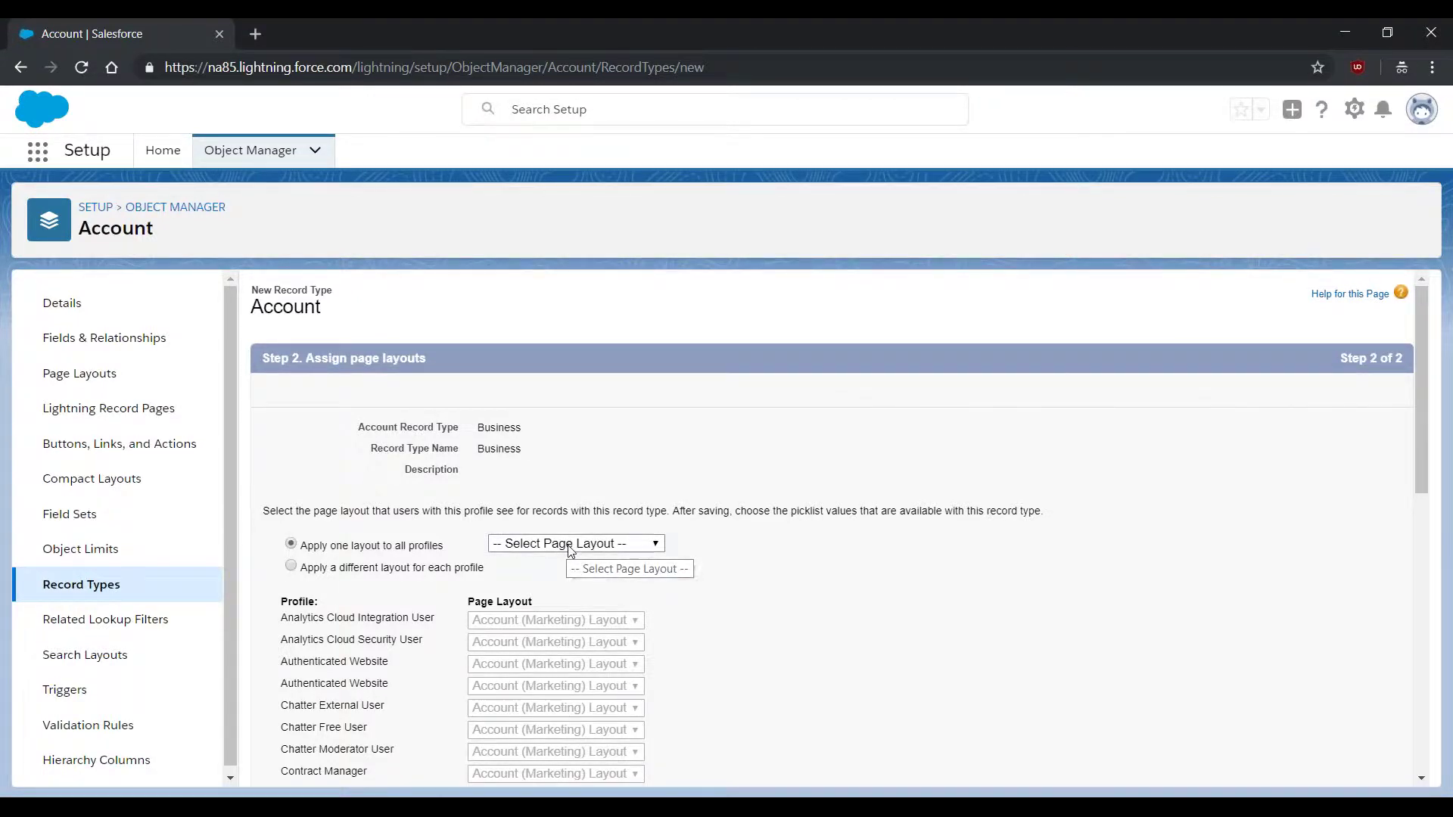
Save the Business record type with Account Layout for all profiles, then return to Setup Home
click(571, 545)
click(561, 625)
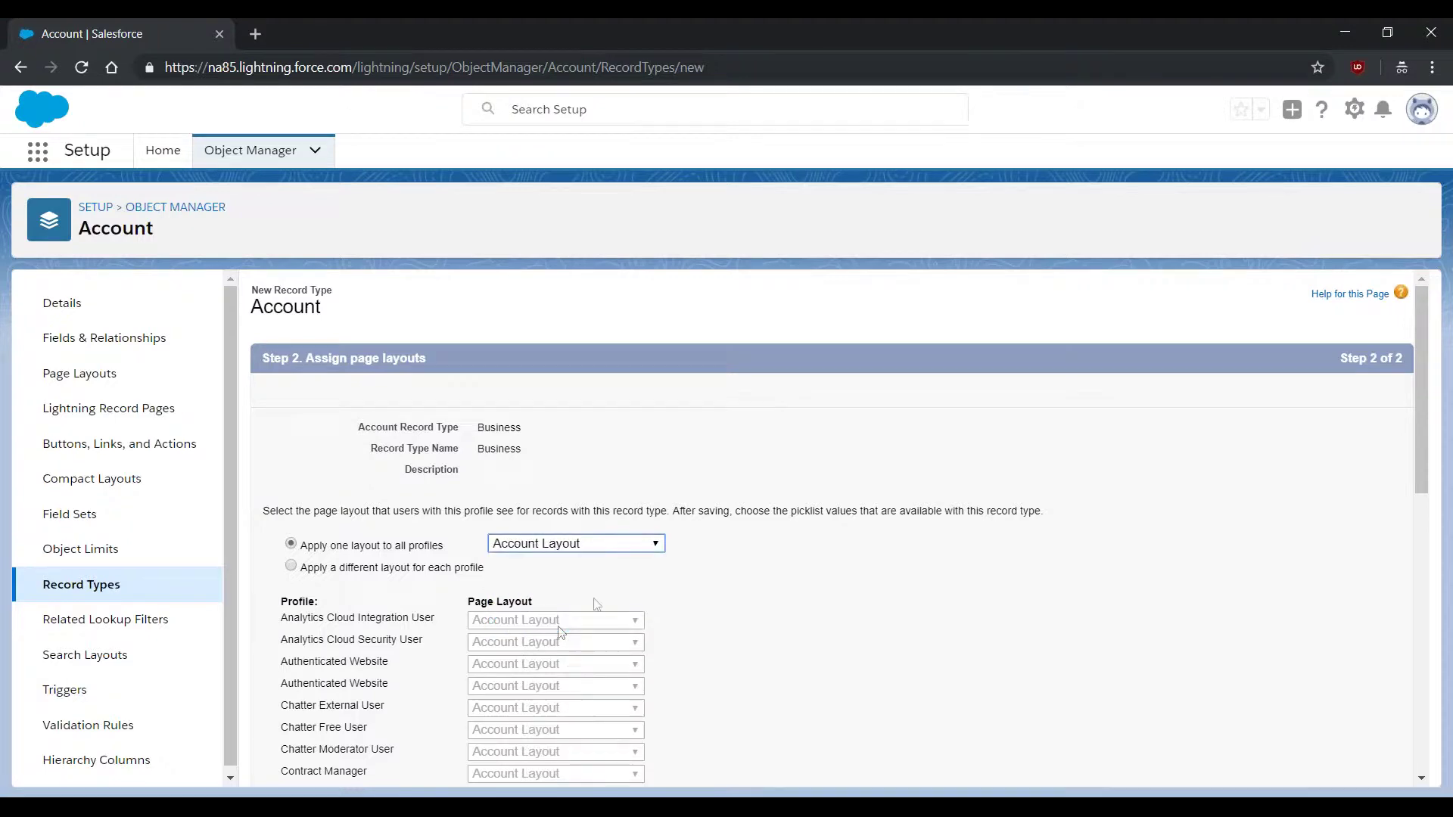
scroll(987, 496, down, 9)
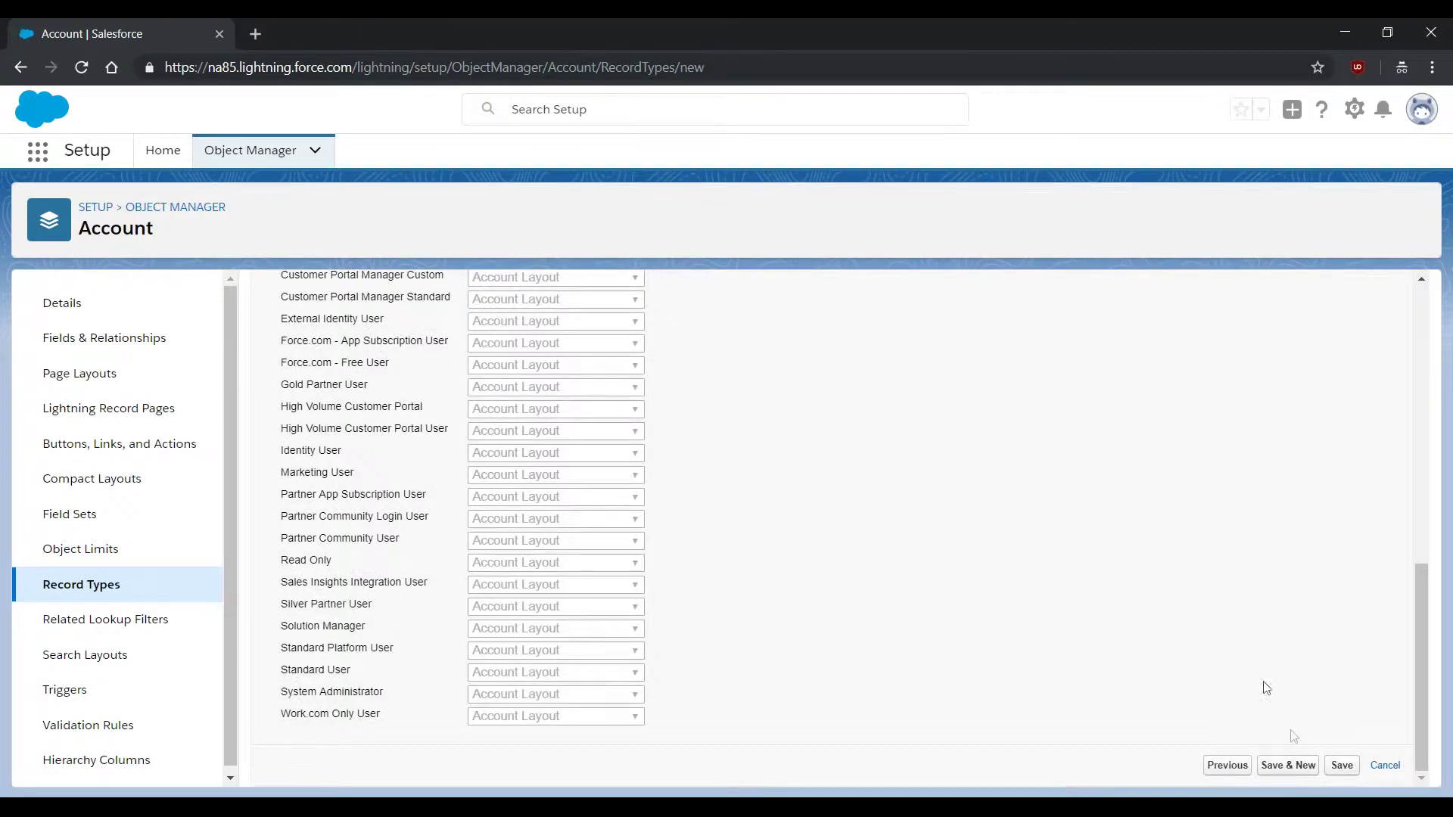
click(1342, 767)
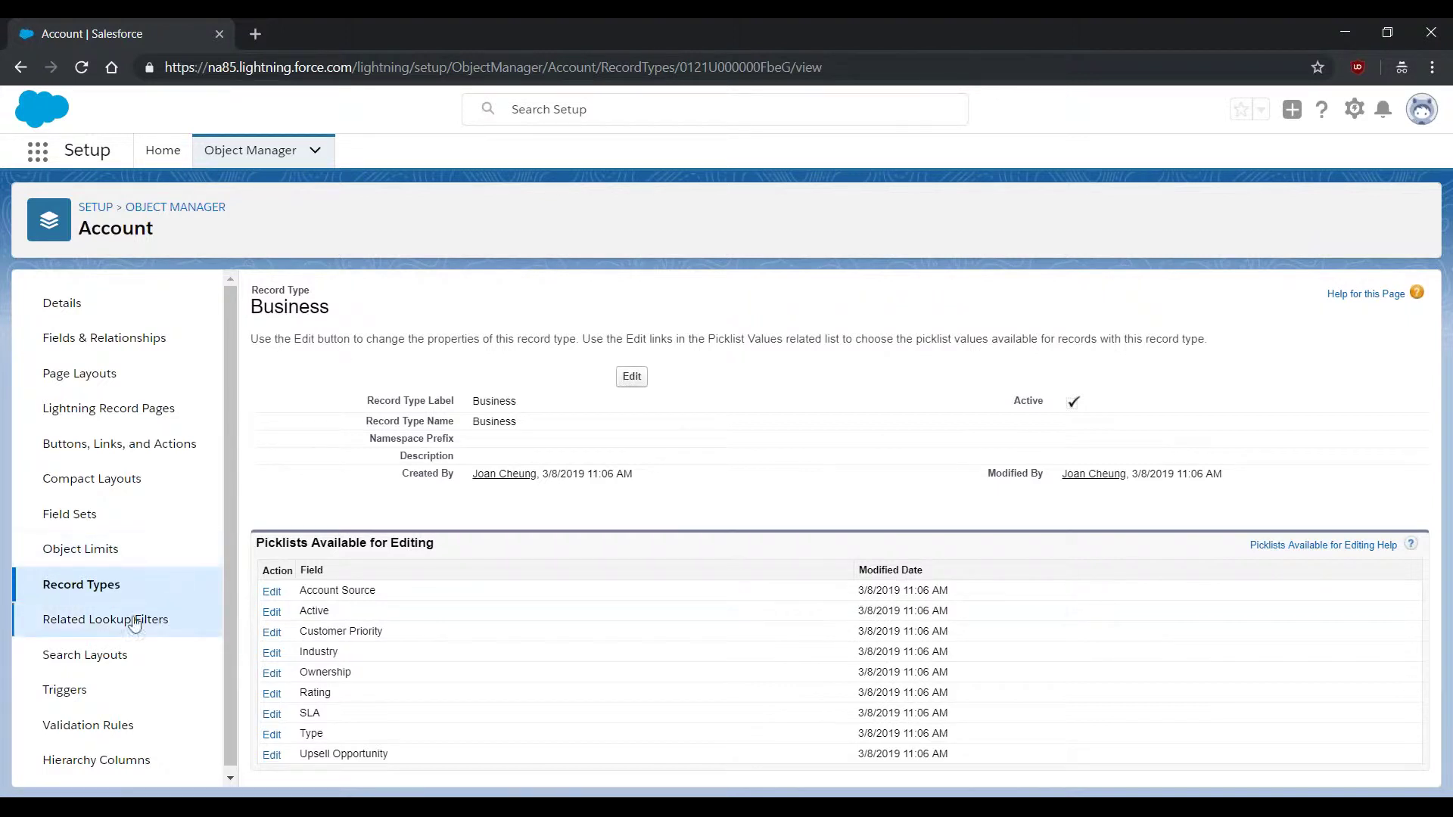
click(74, 596)
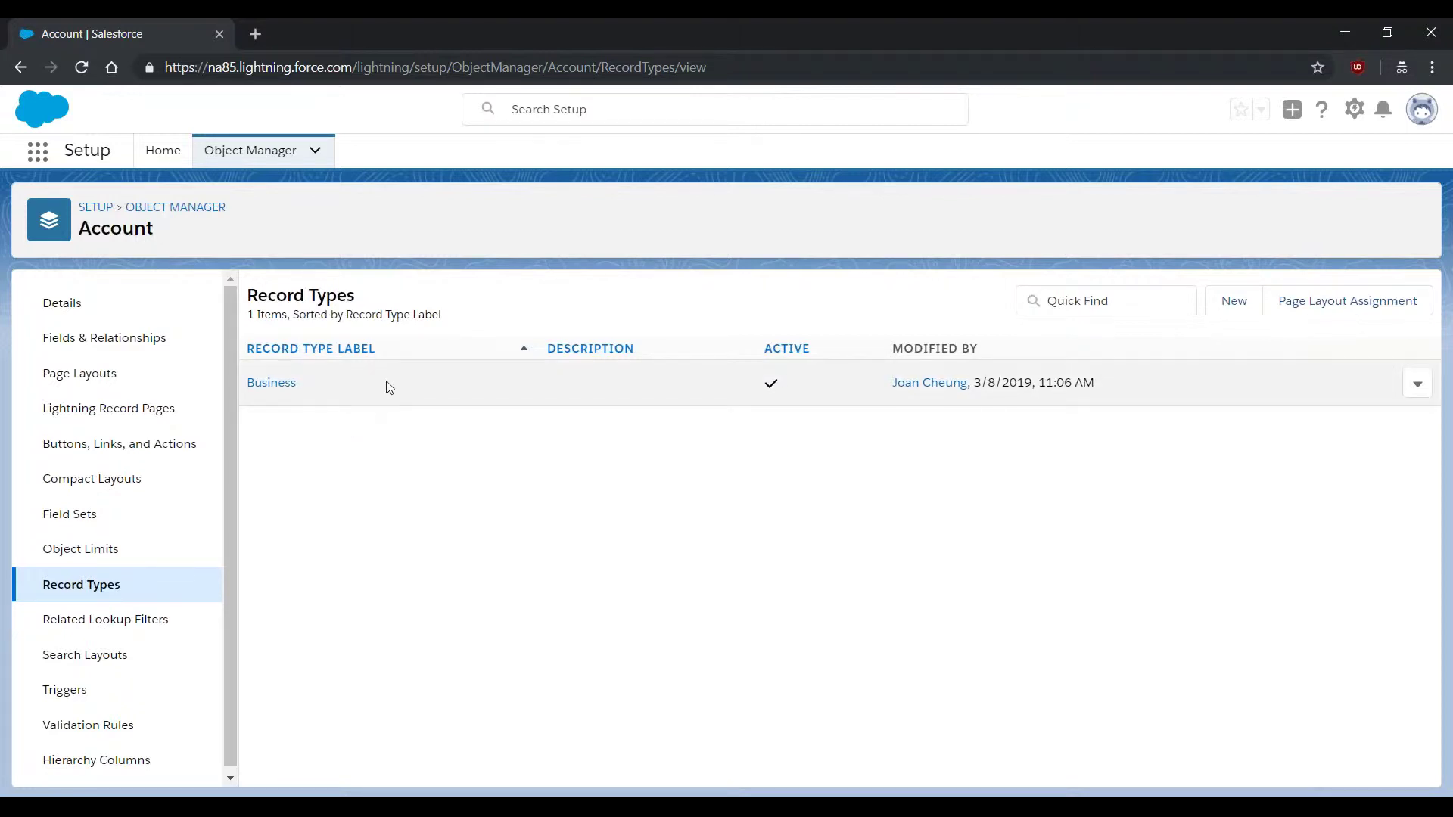
click(166, 153)
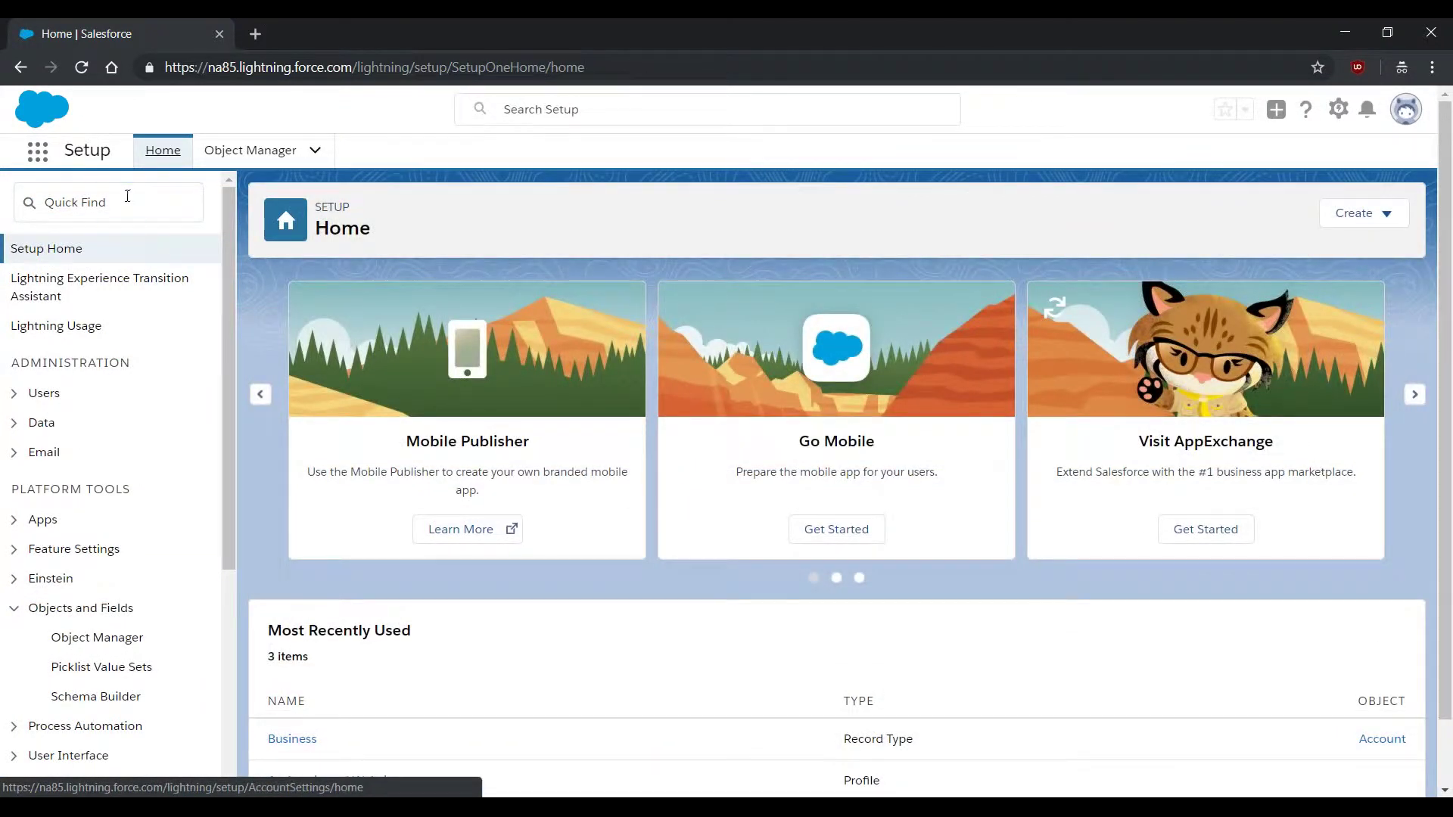
Find 'Sharing Settings' in Quick Find and begin editing the Organization-Wide Defaults
click(128, 196)
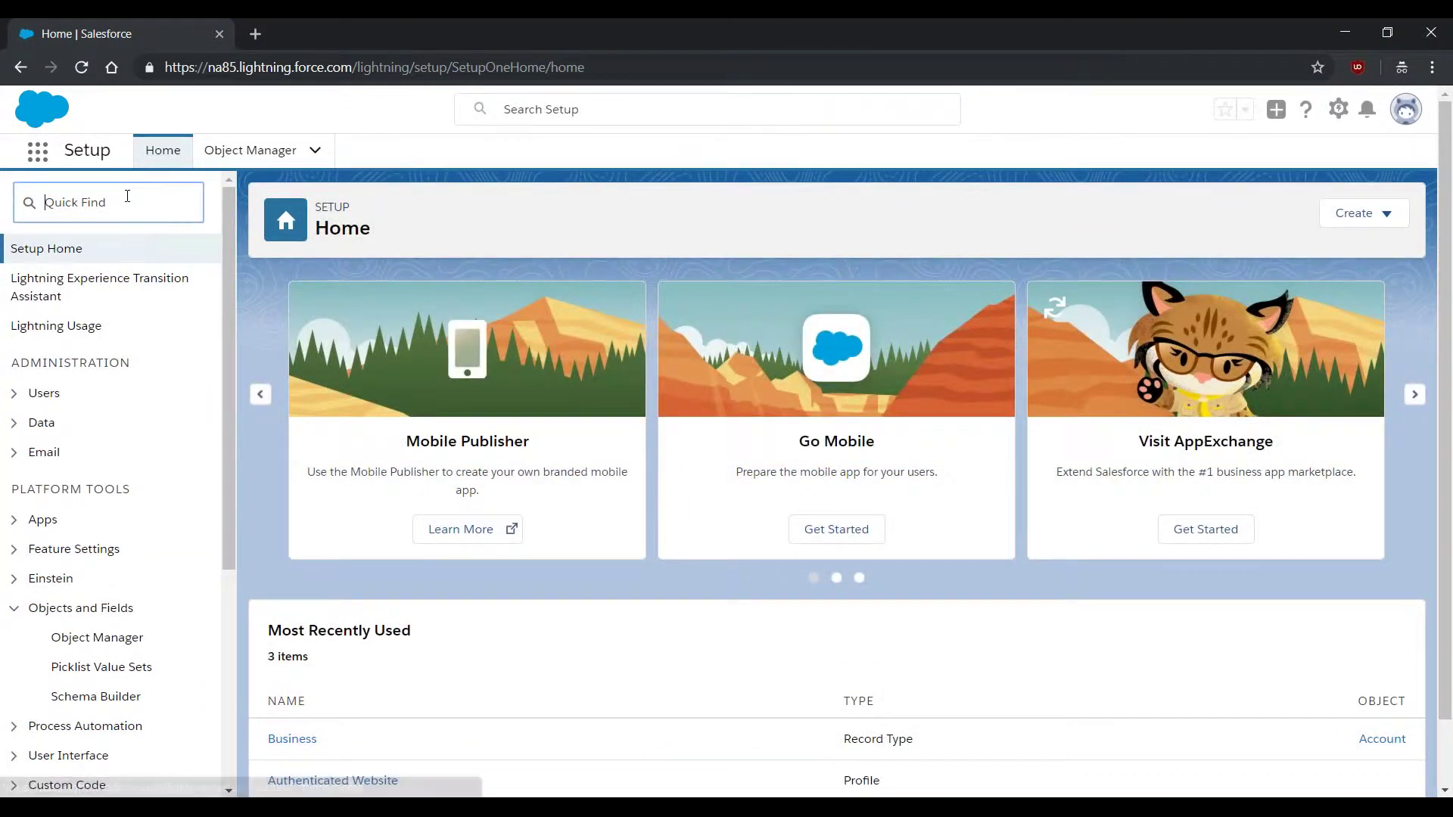
text(Sh)
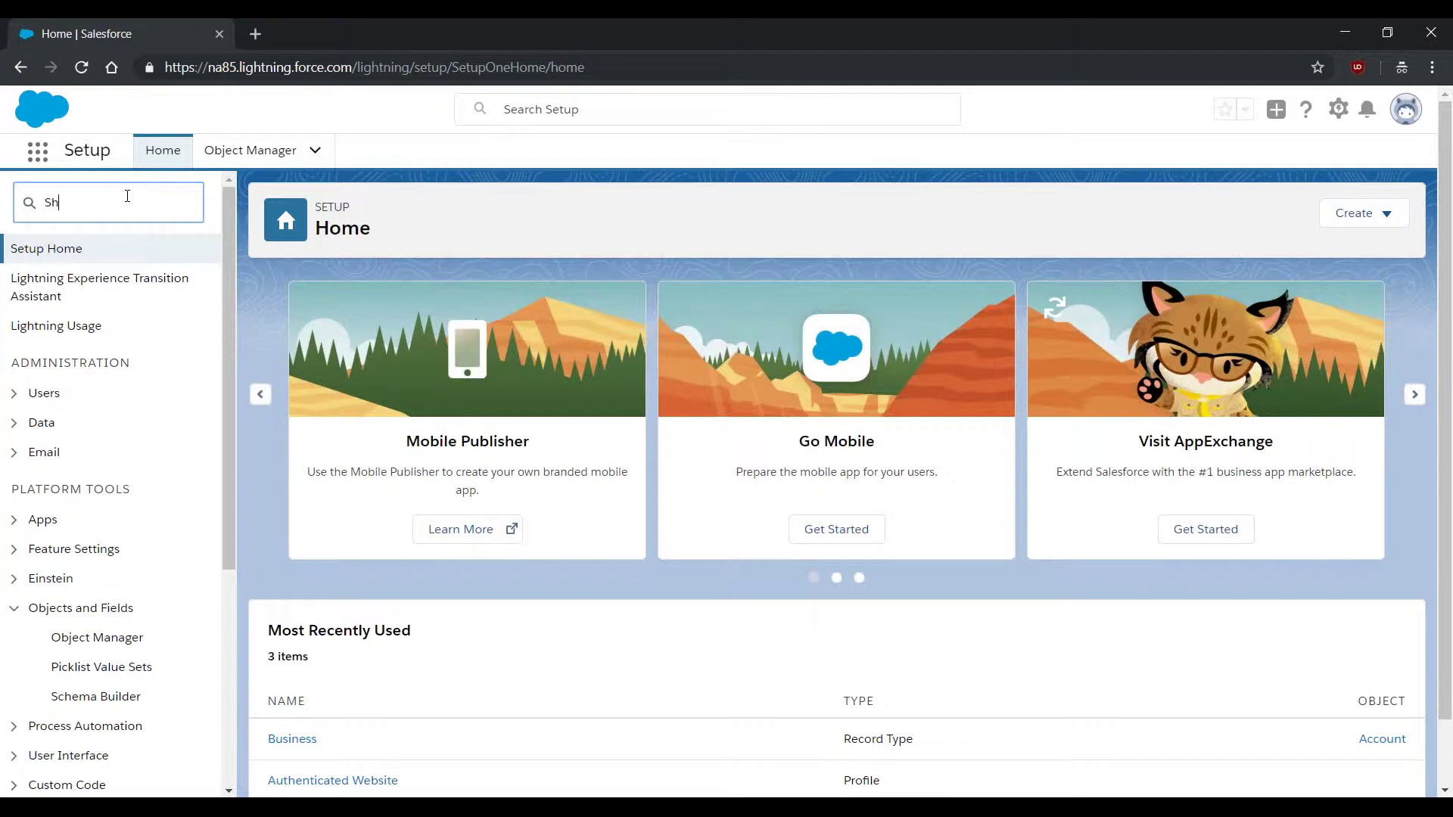
text(aring Settings)
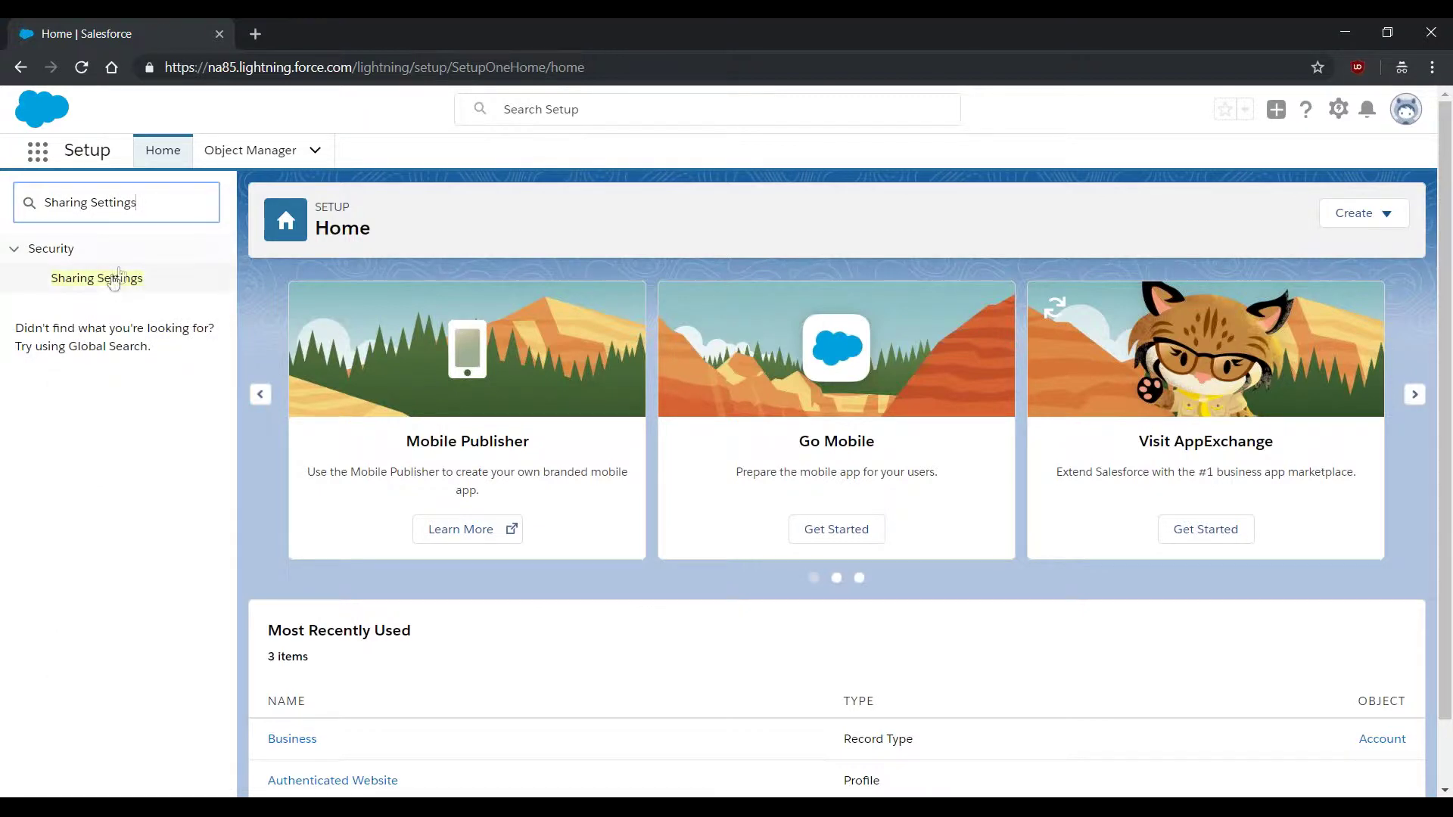
click(107, 281)
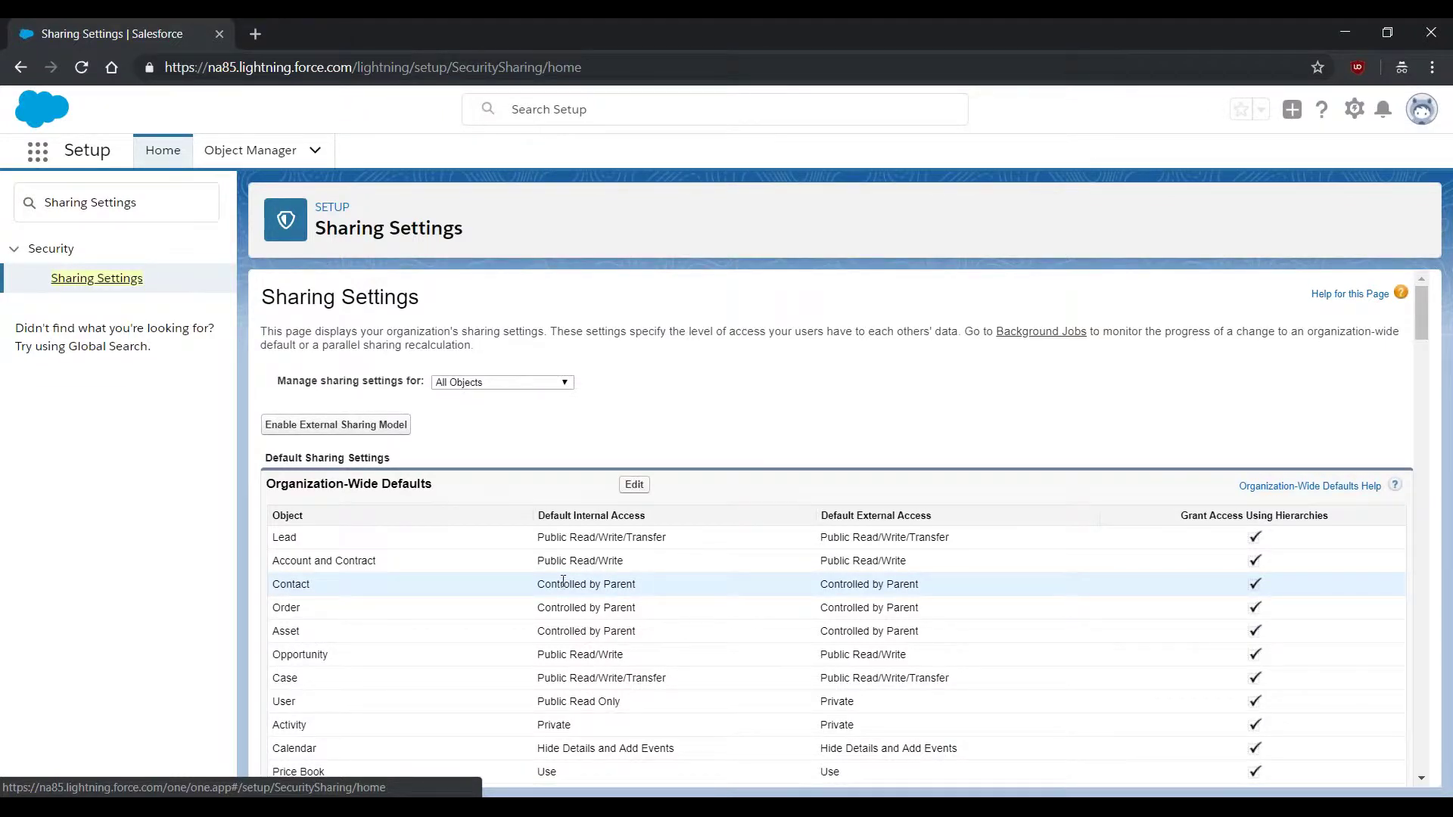
click(634, 484)
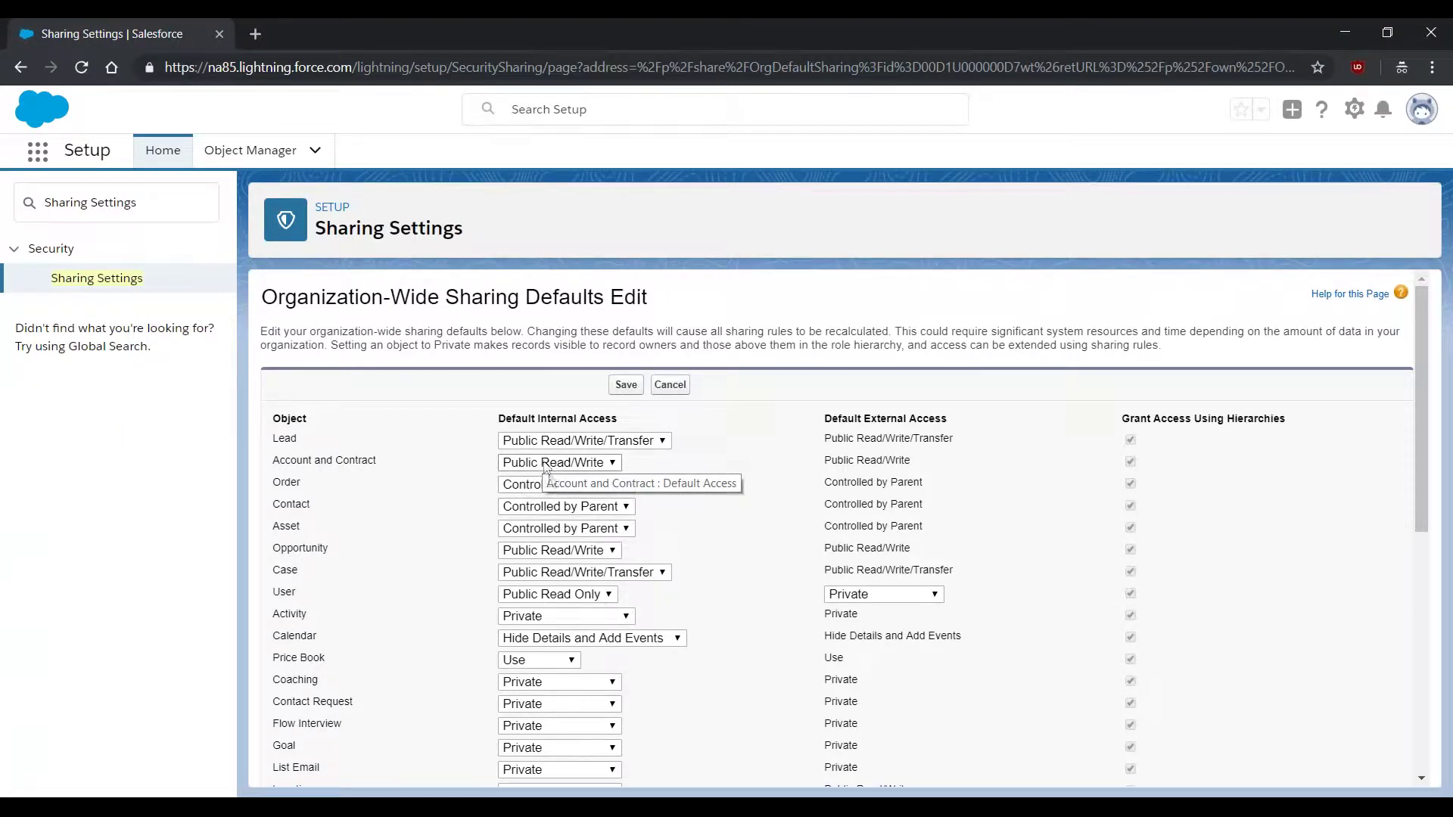
Keep Contact's default internal access at Controlled by Parent
click(552, 506)
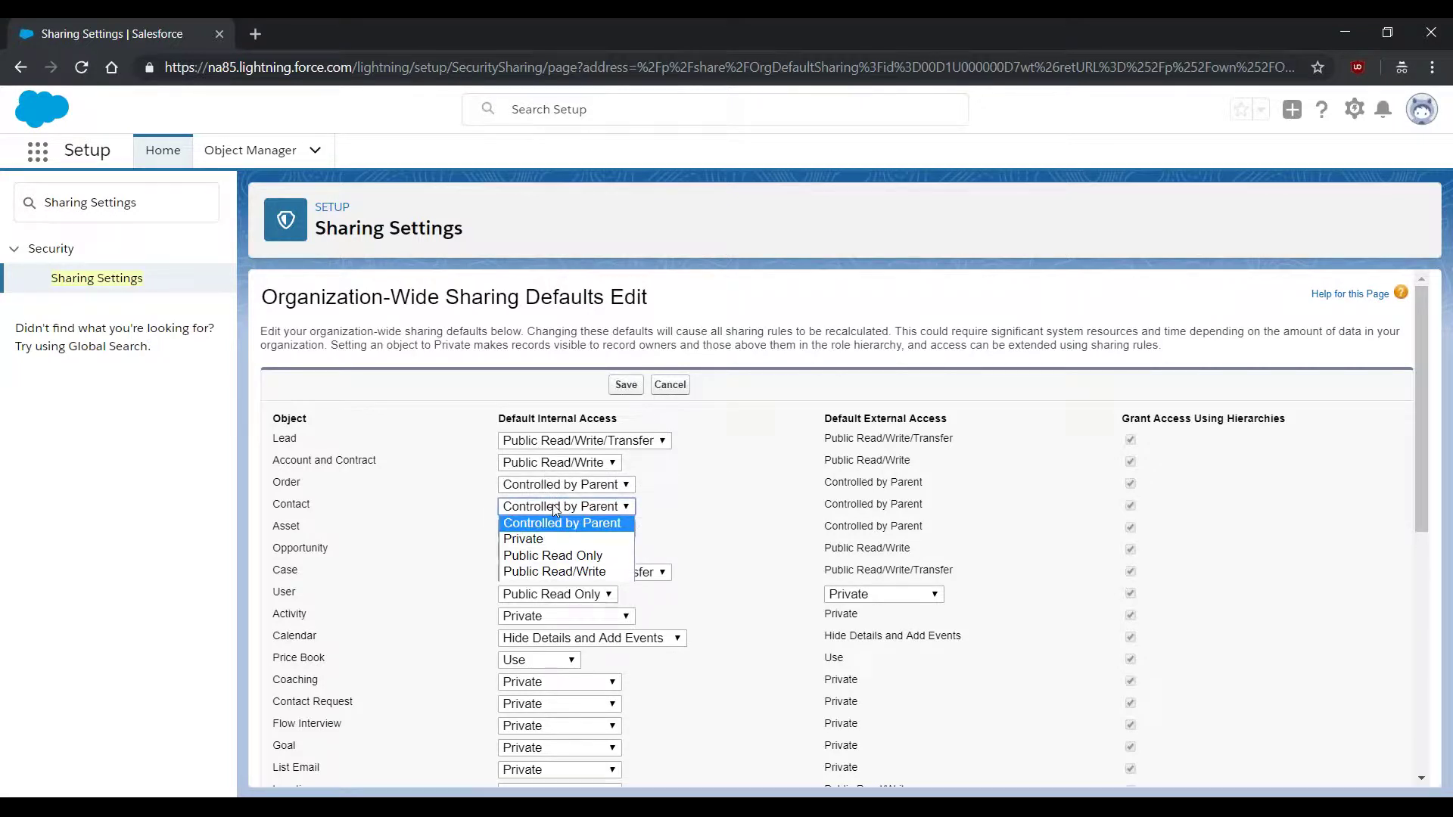
click(560, 528)
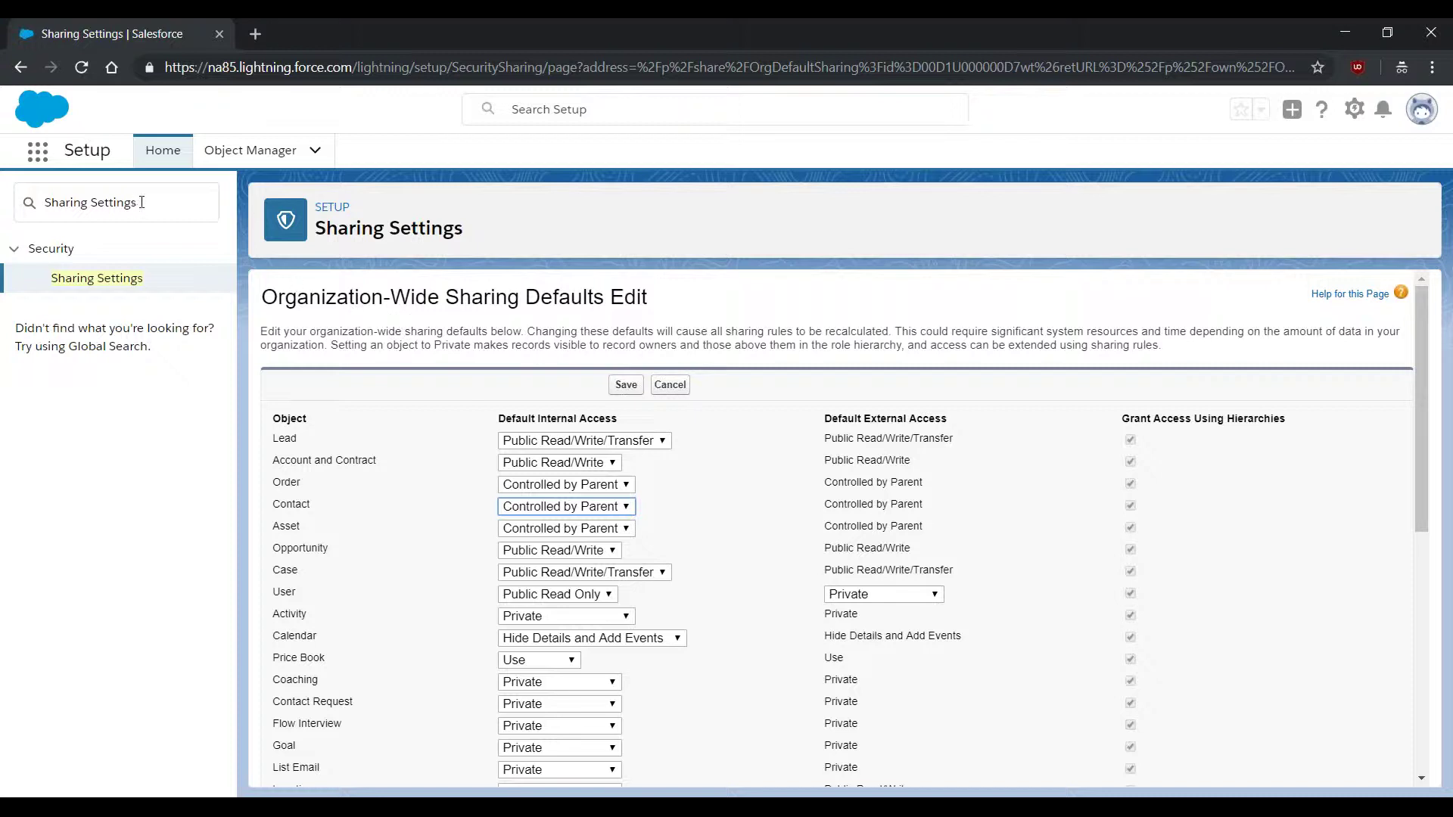
drag(142, 202, 42, 221)
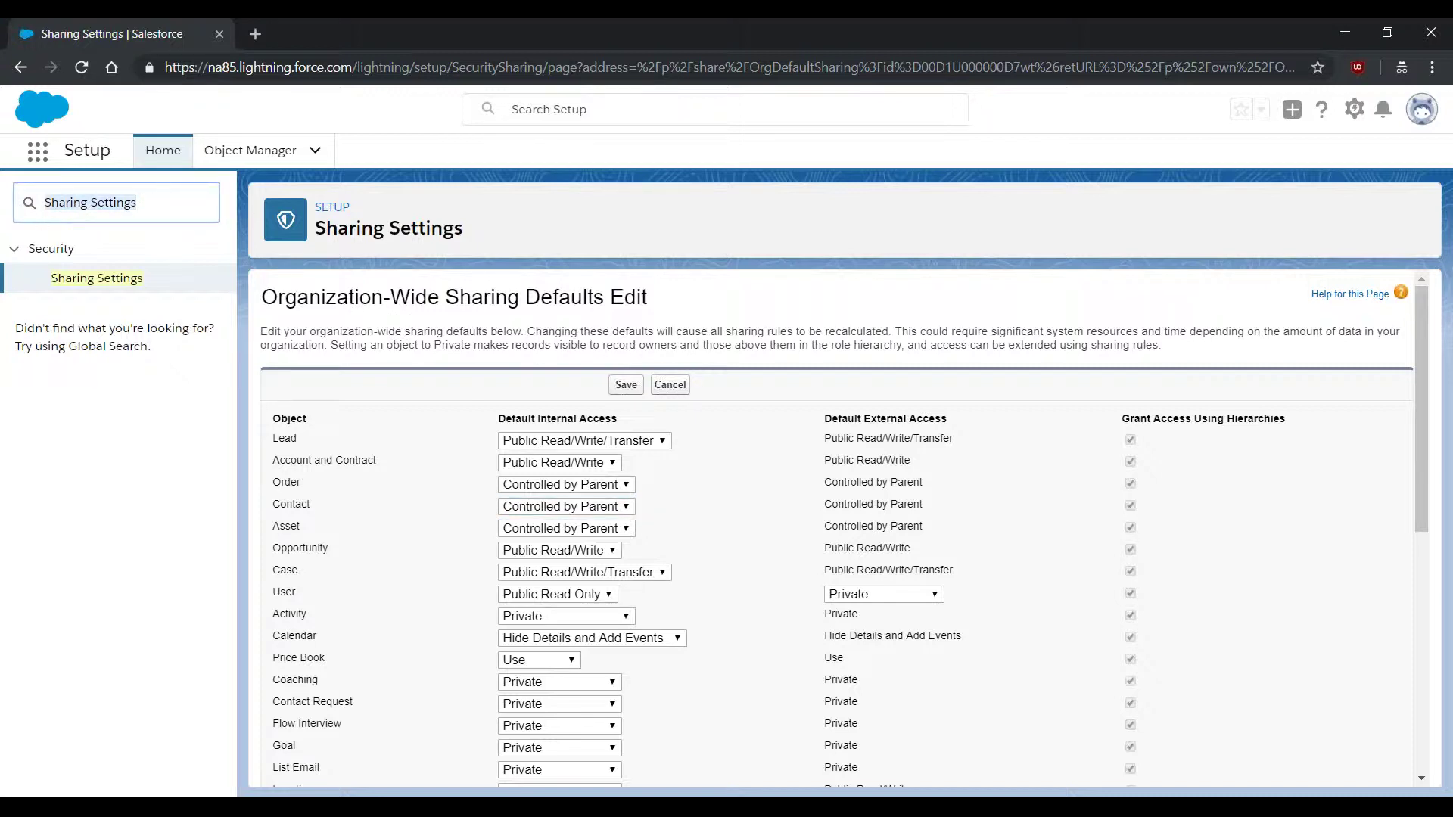
Search 'Profiles' and open the Custom: Marketing Profile from the profiles list
key(BackSpace)
text(P)
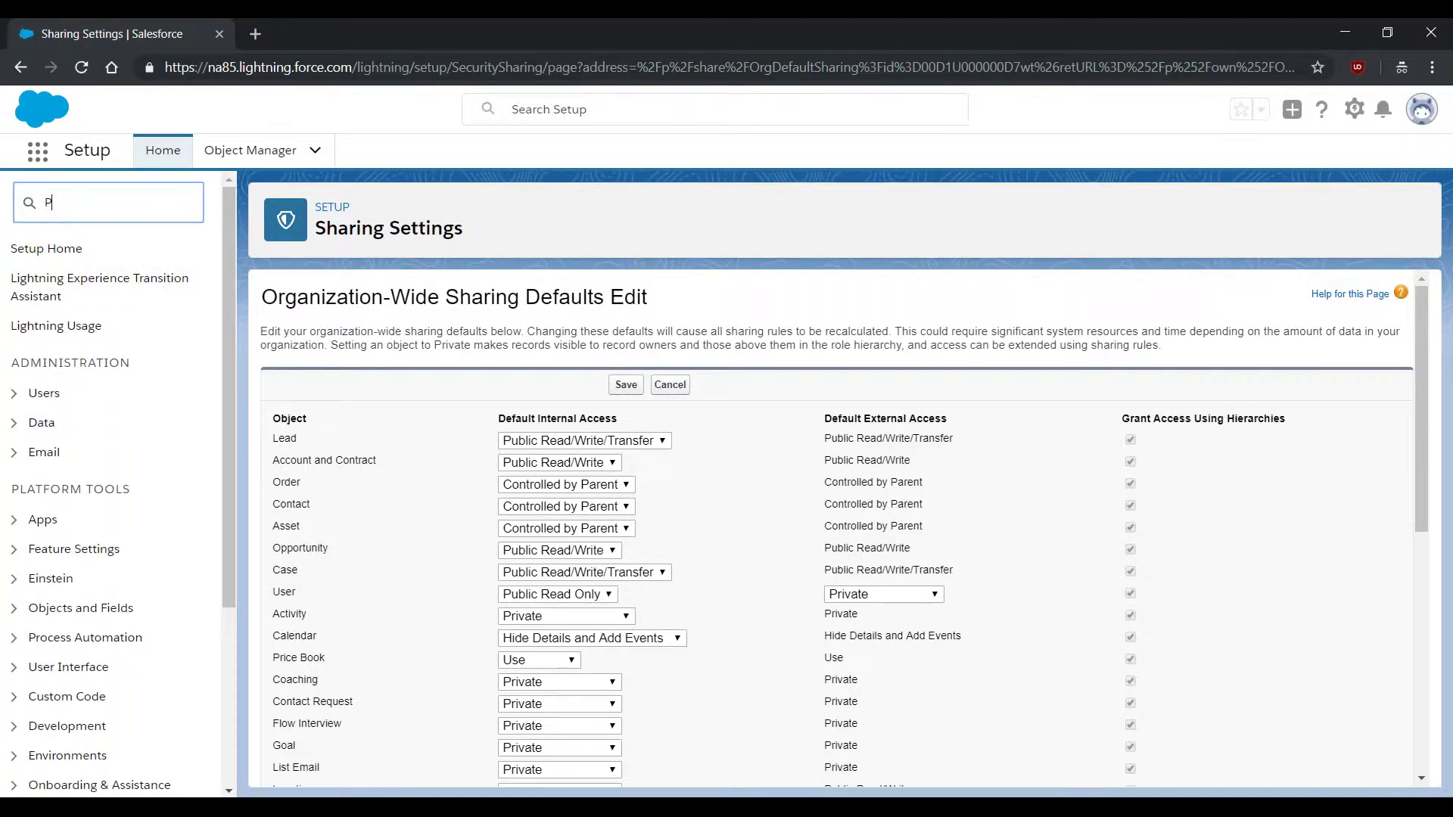
text(rofiles)
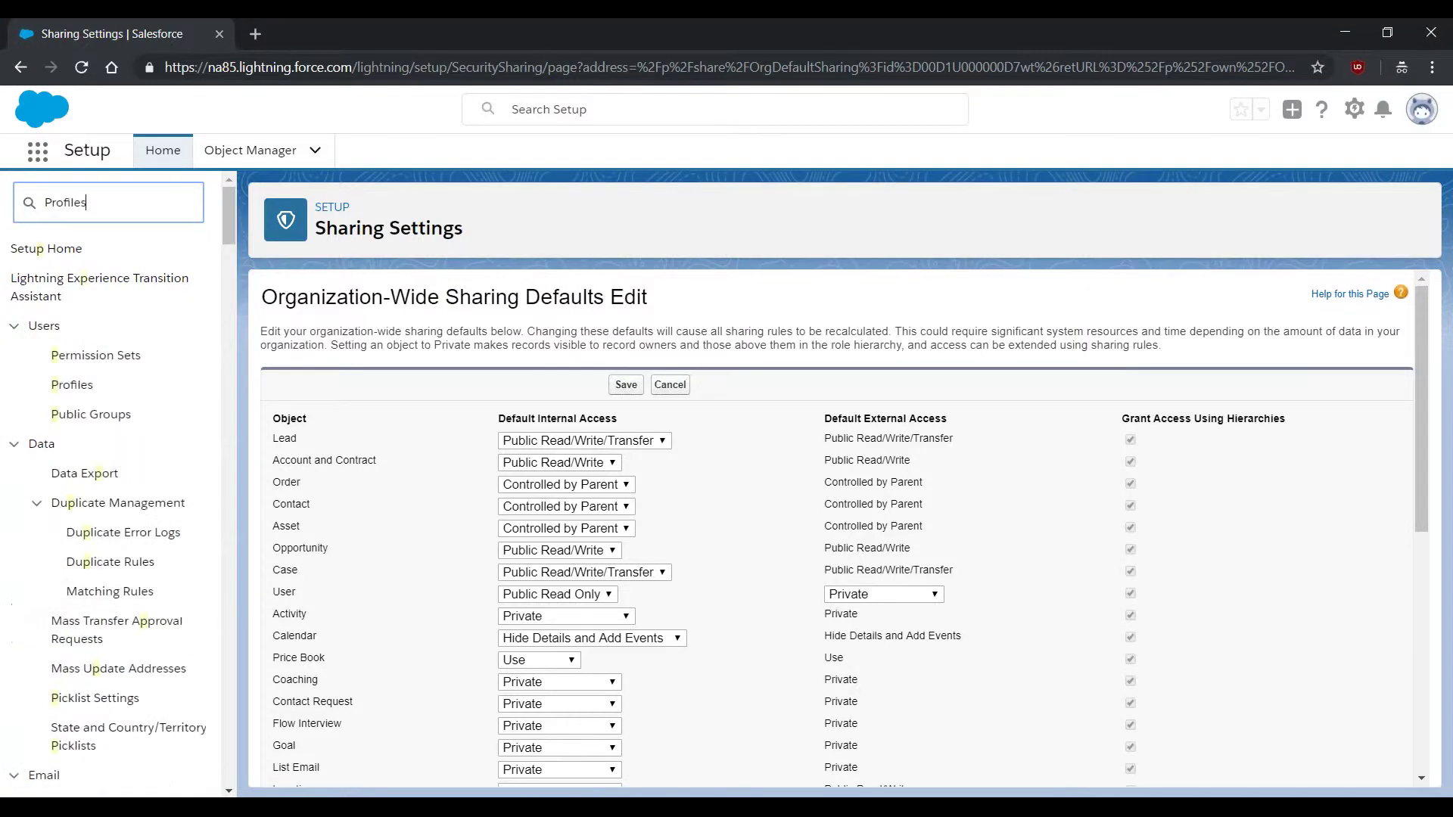
click(71, 279)
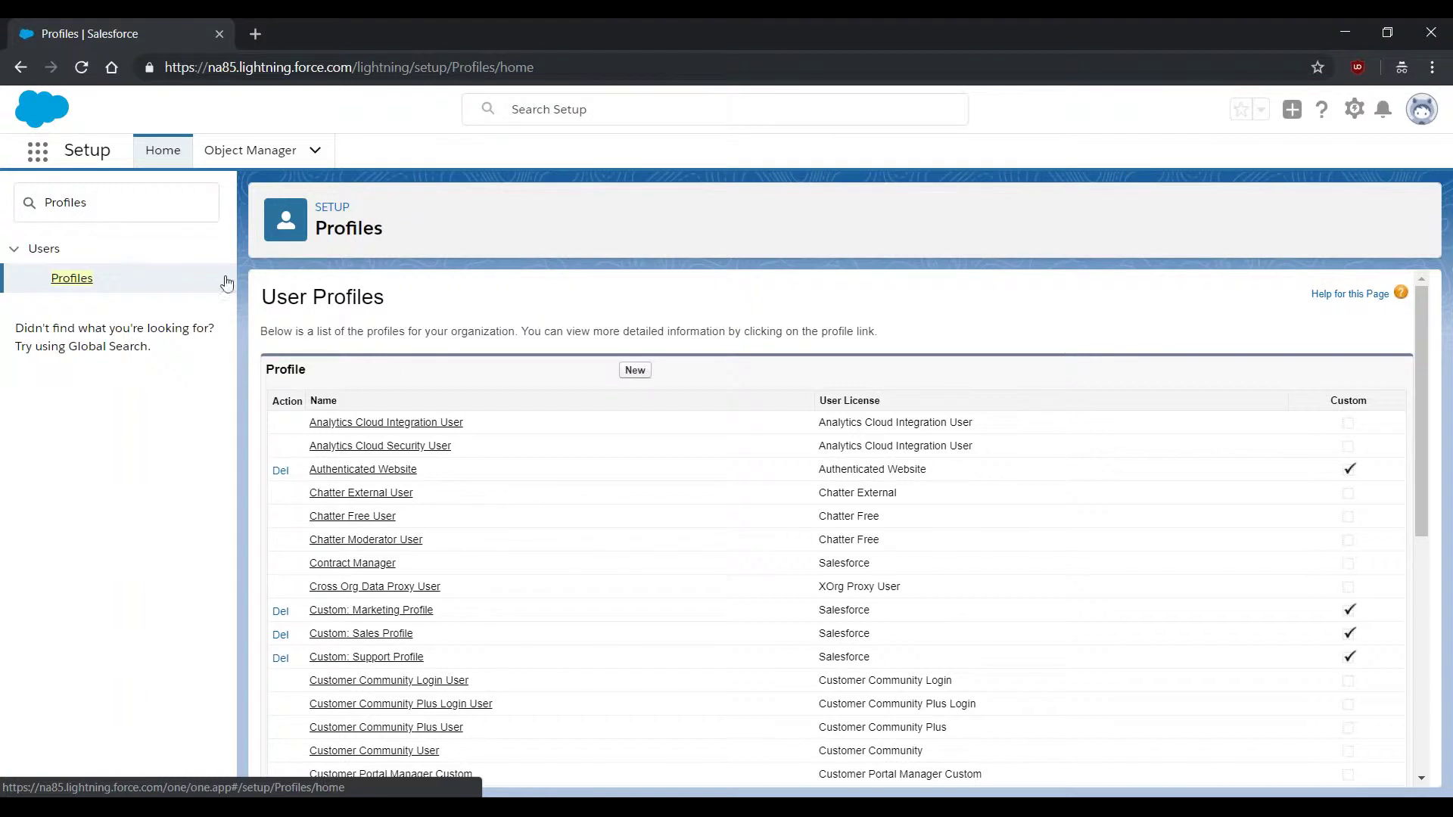
click(386, 610)
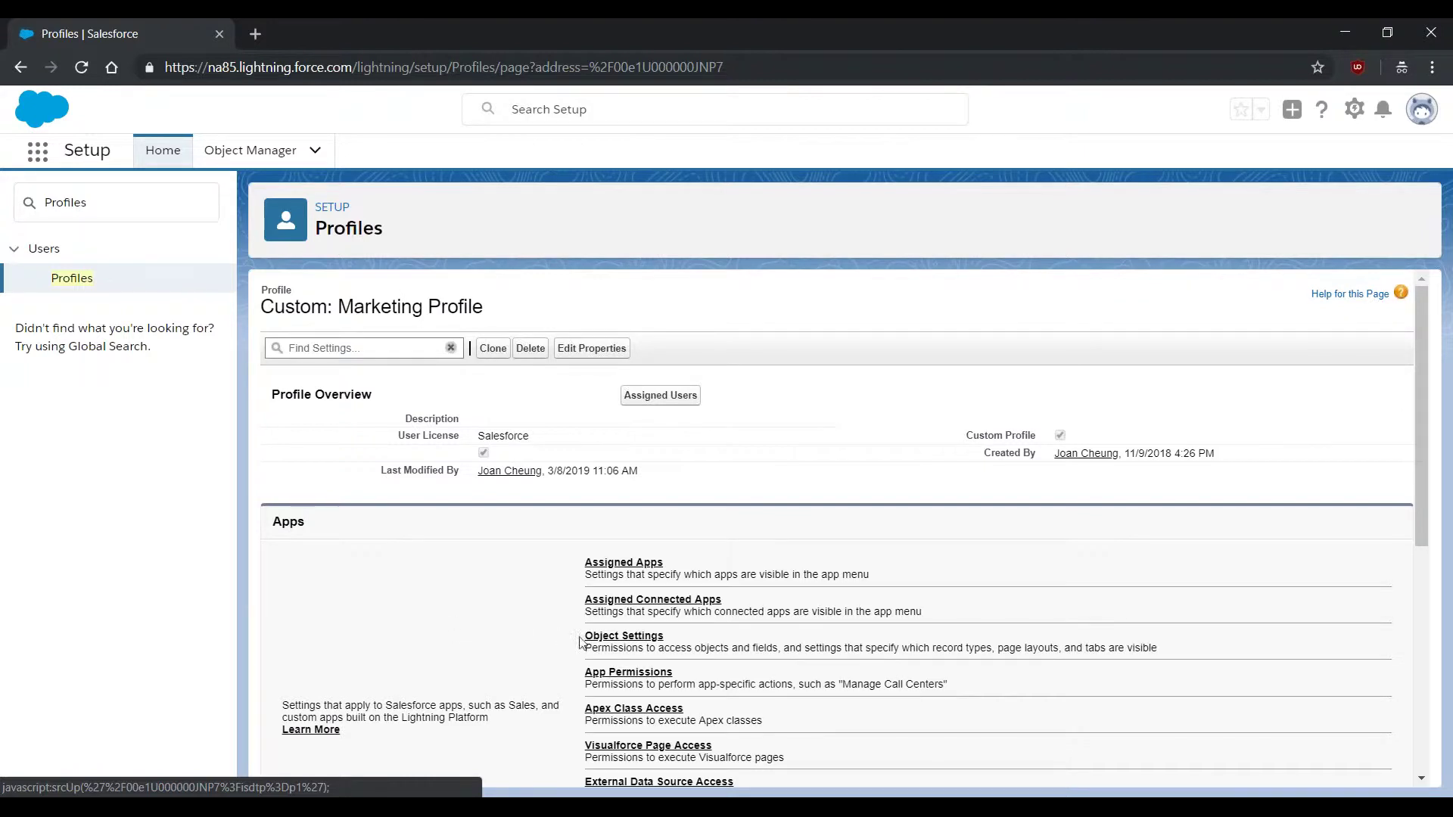
Check in Object Settings that Accounts and Contacts have Read, Create, Edit and Delete
click(615, 640)
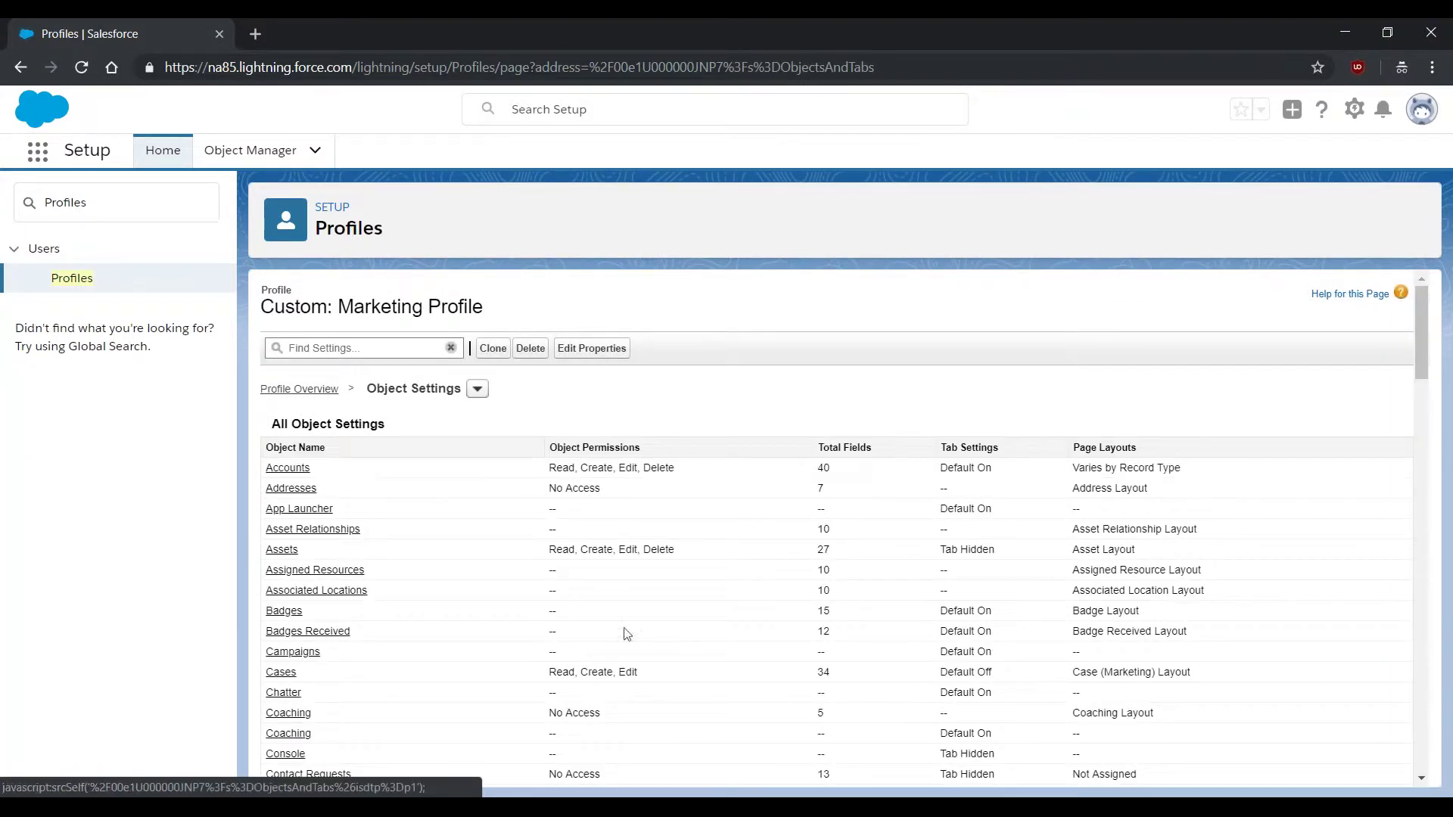
scroll(611, 416, down, 1)
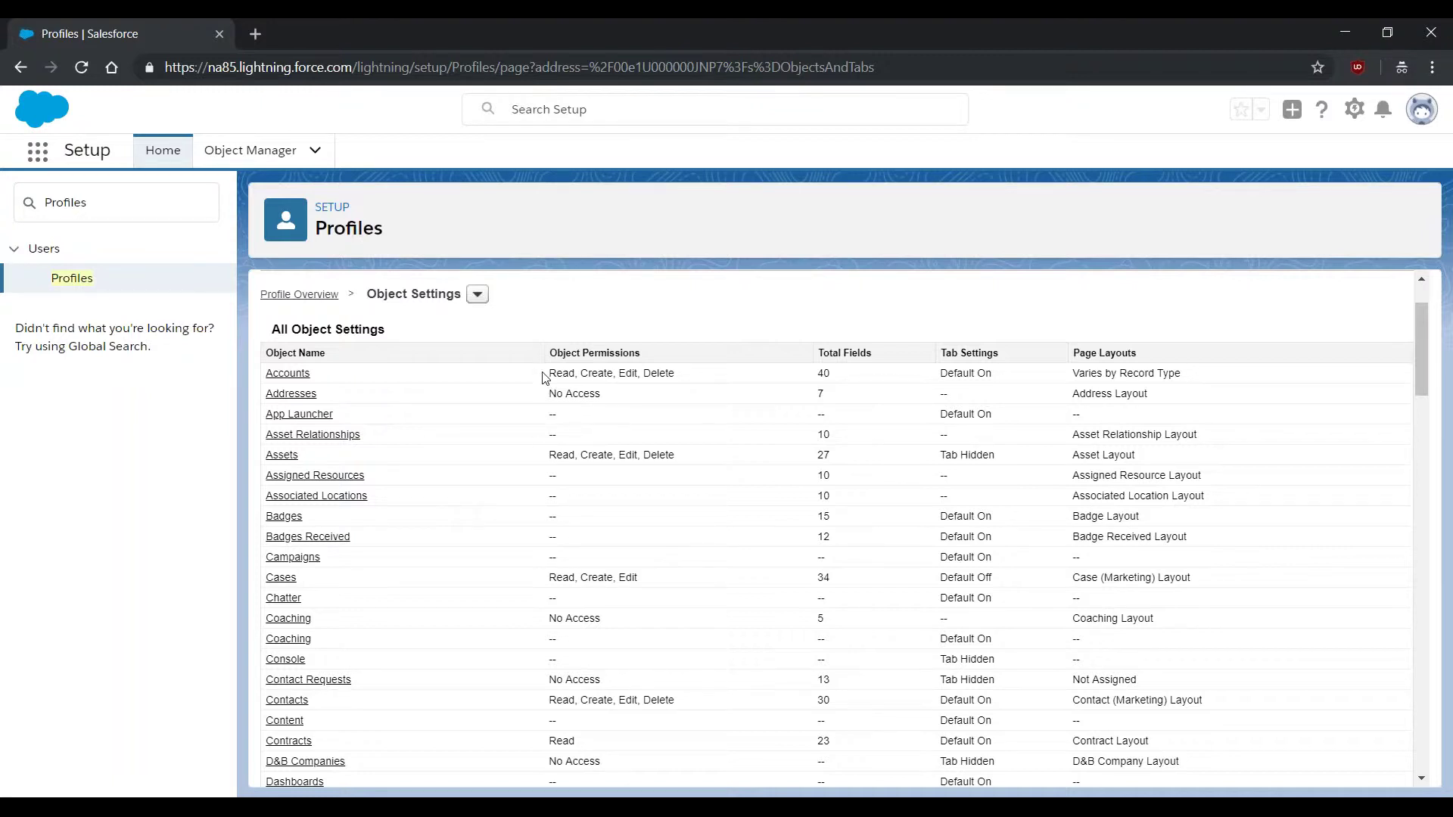
scroll(530, 432, up, 2)
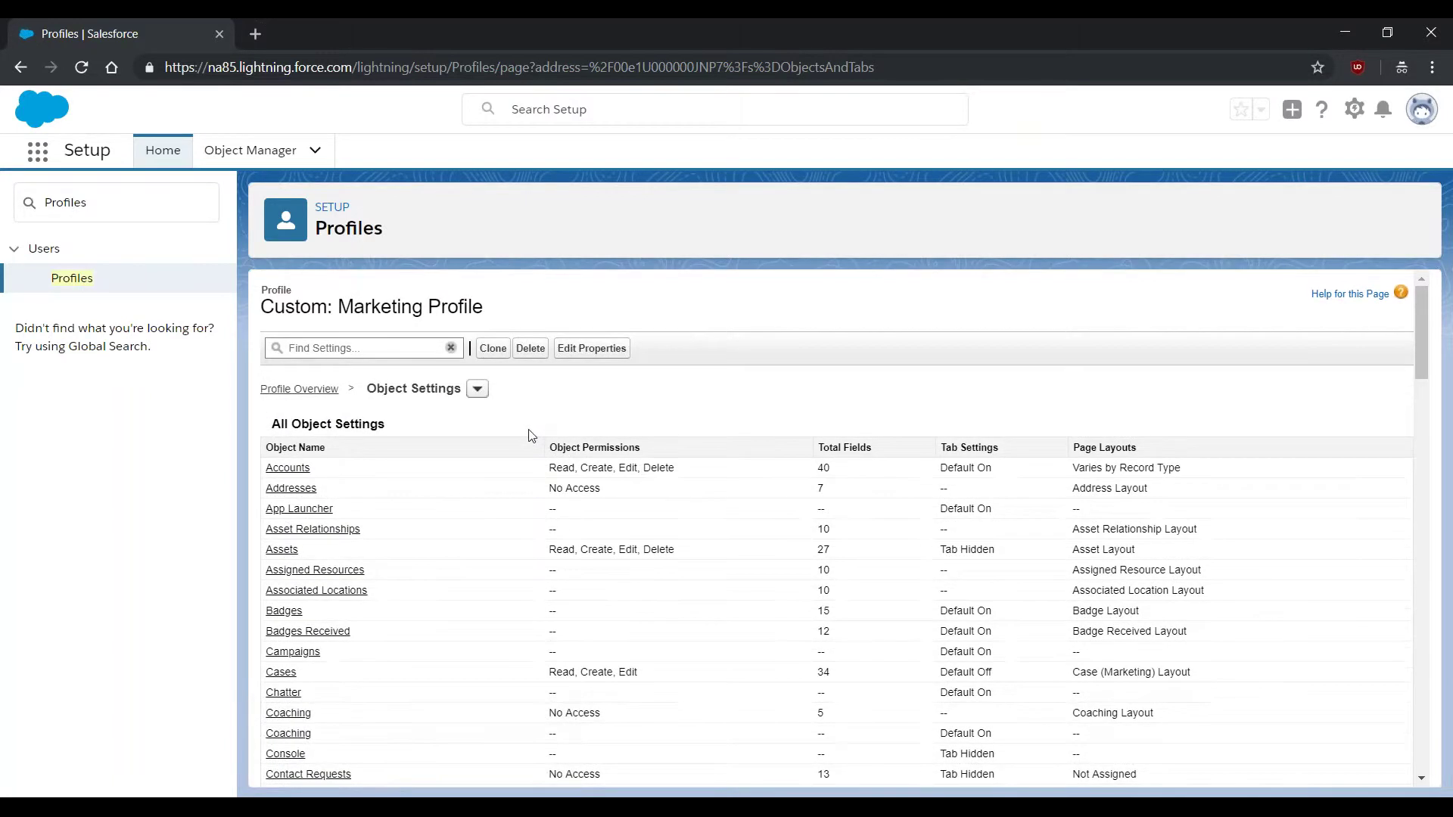
click(159, 205)
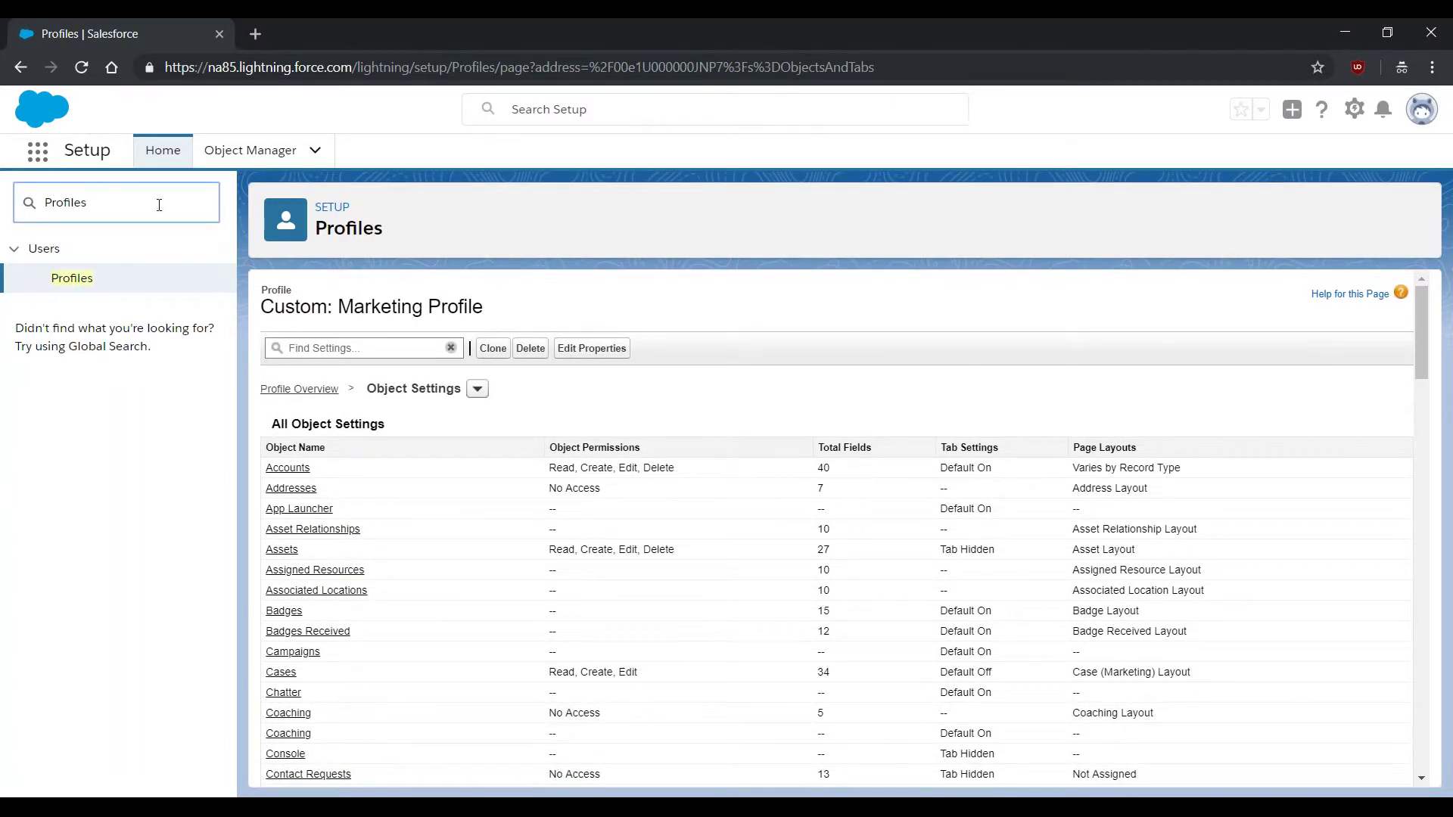
Open the Account Settings page via Quick Find and scroll to the unchecked Person Accounts option
key(ctrl+a)
key(BackSpace)
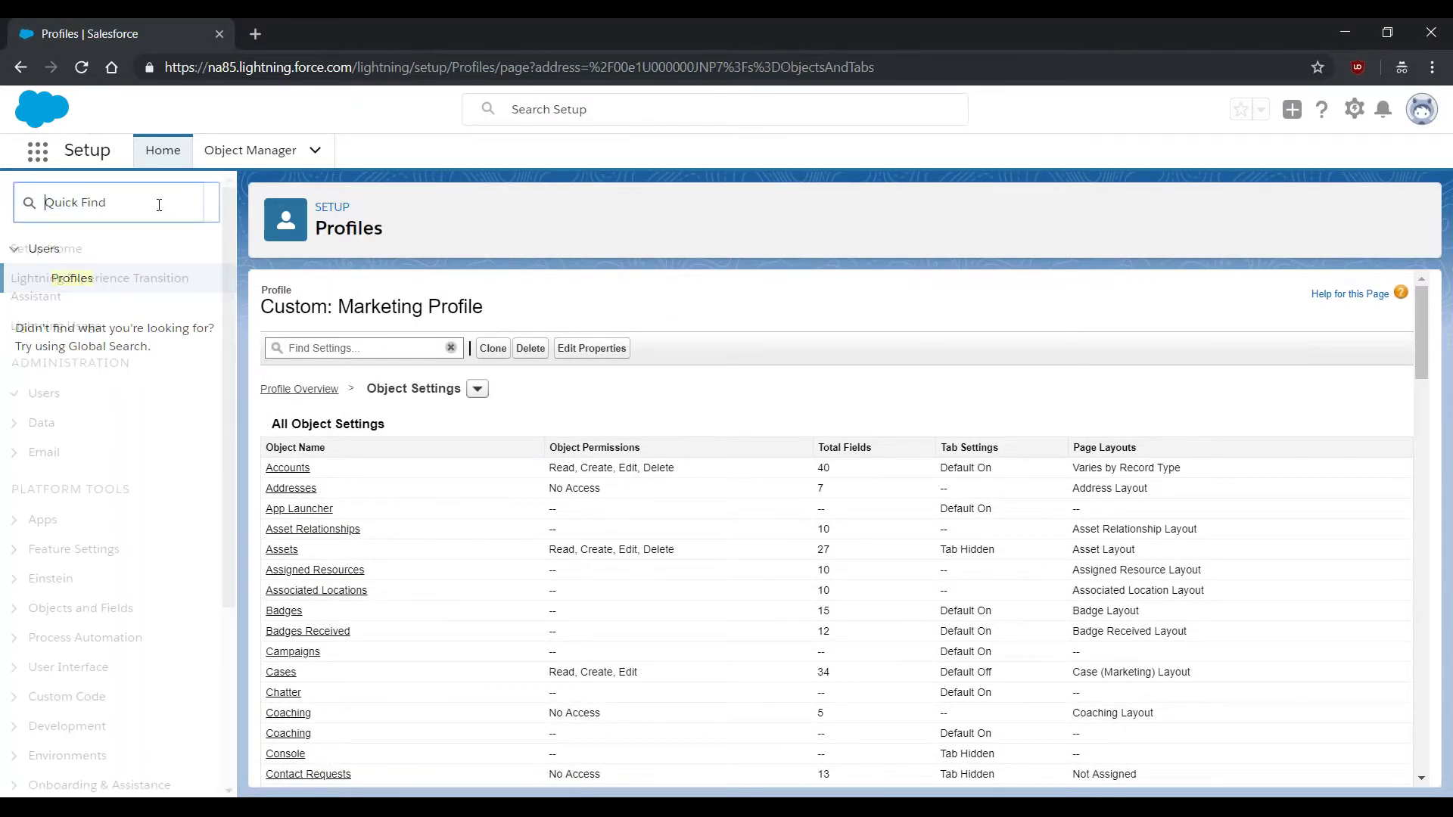
text(Account Sett)
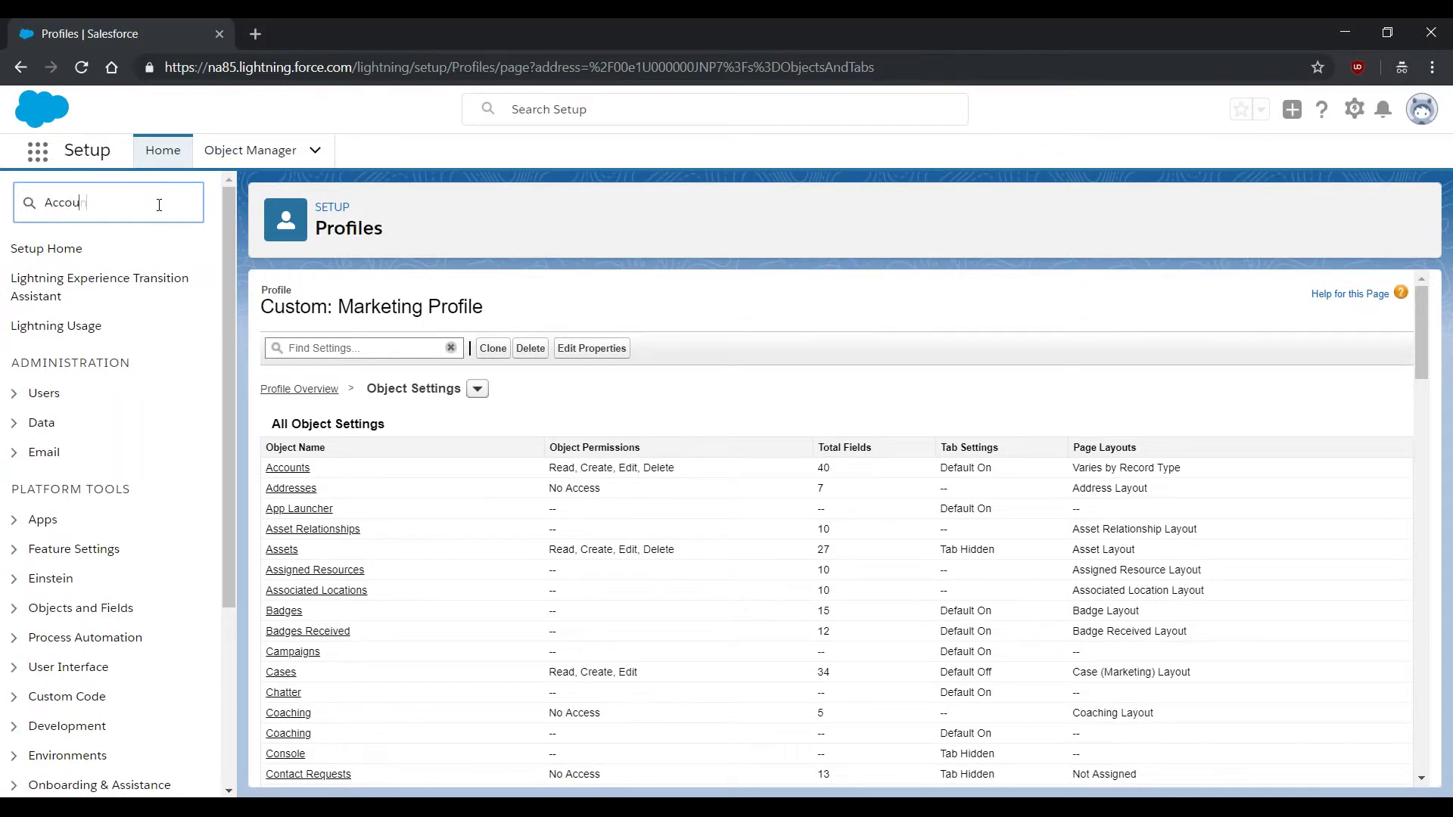
text(ings)
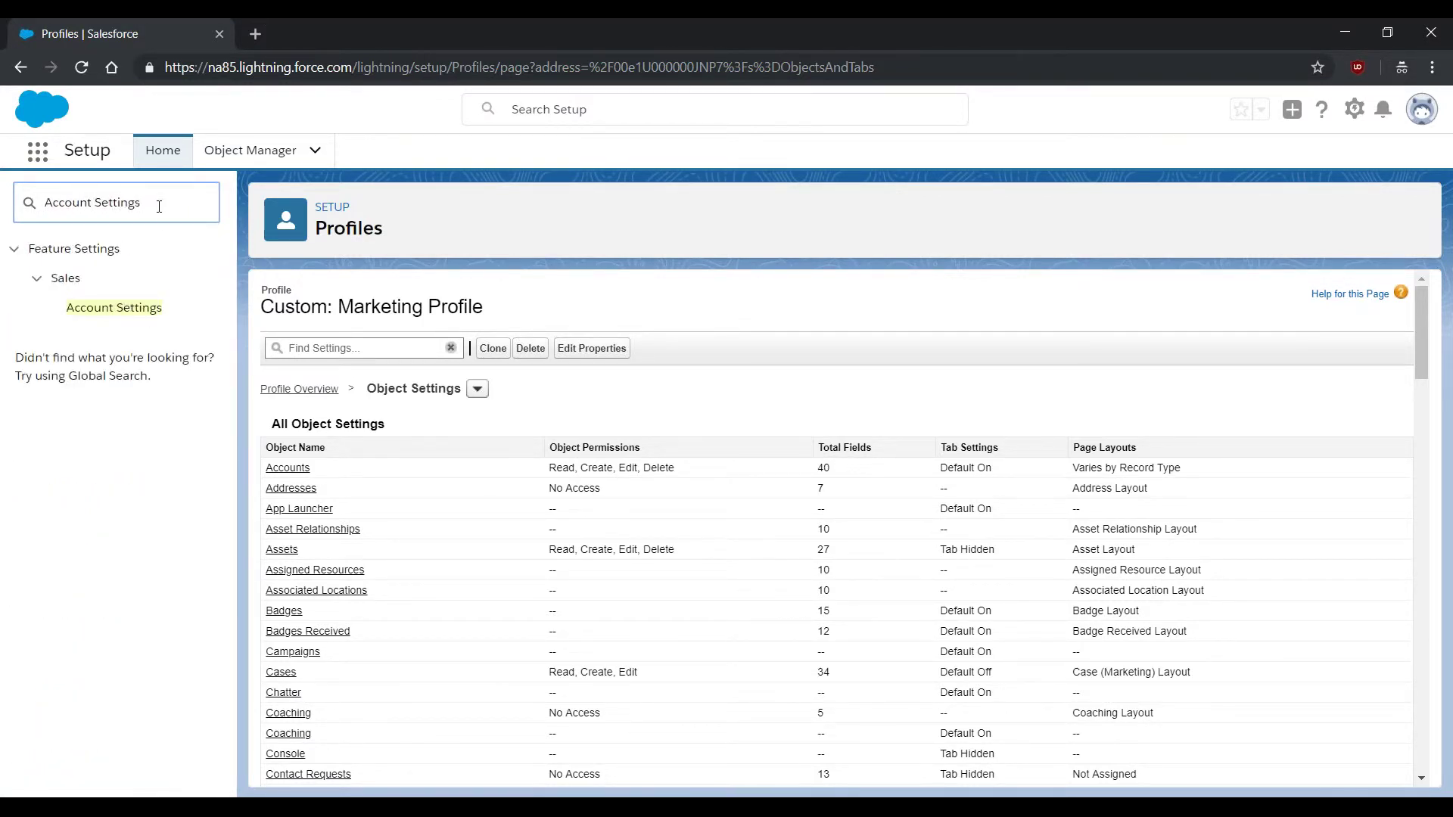
click(117, 310)
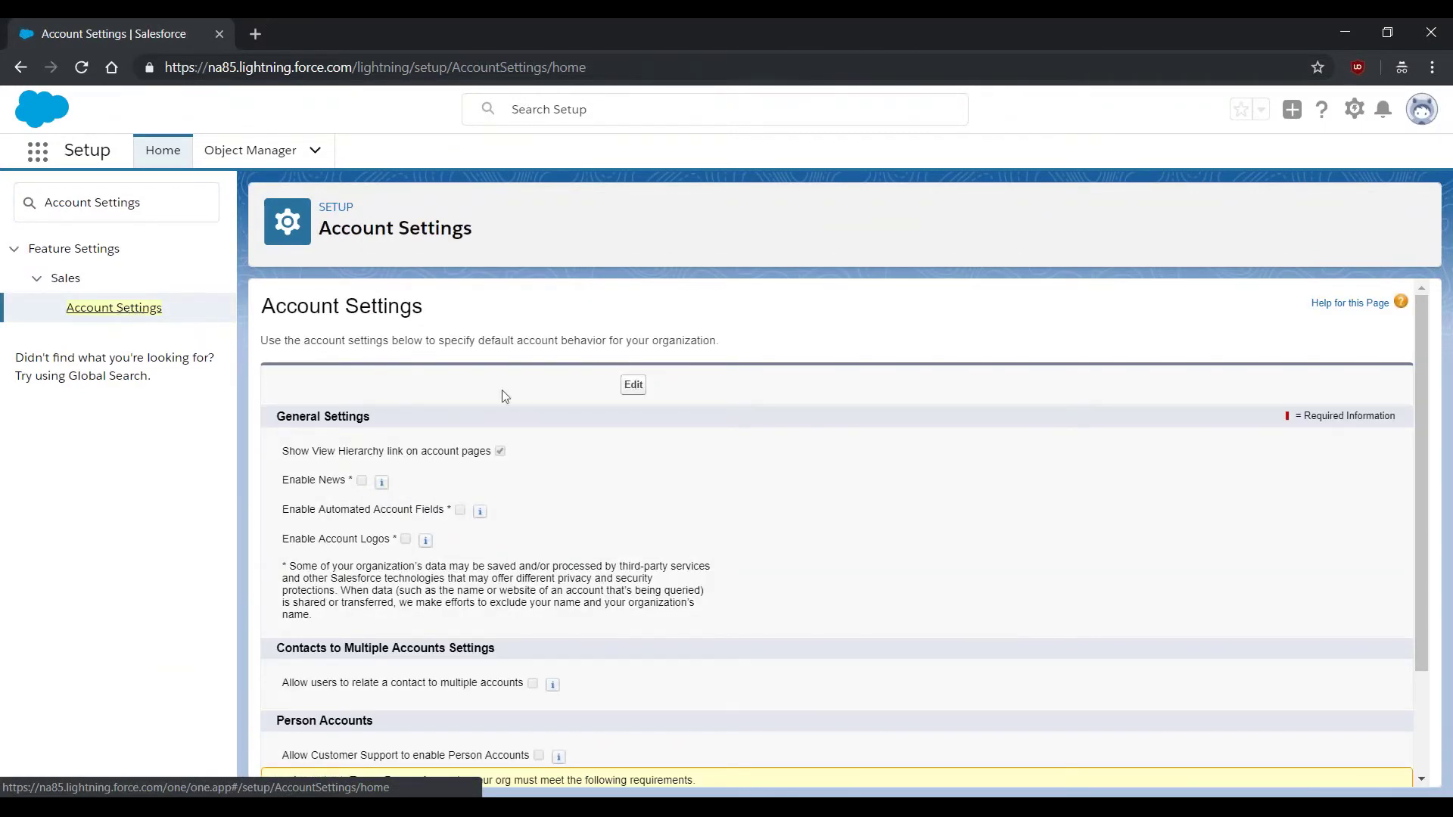
scroll(664, 379, down, 3)
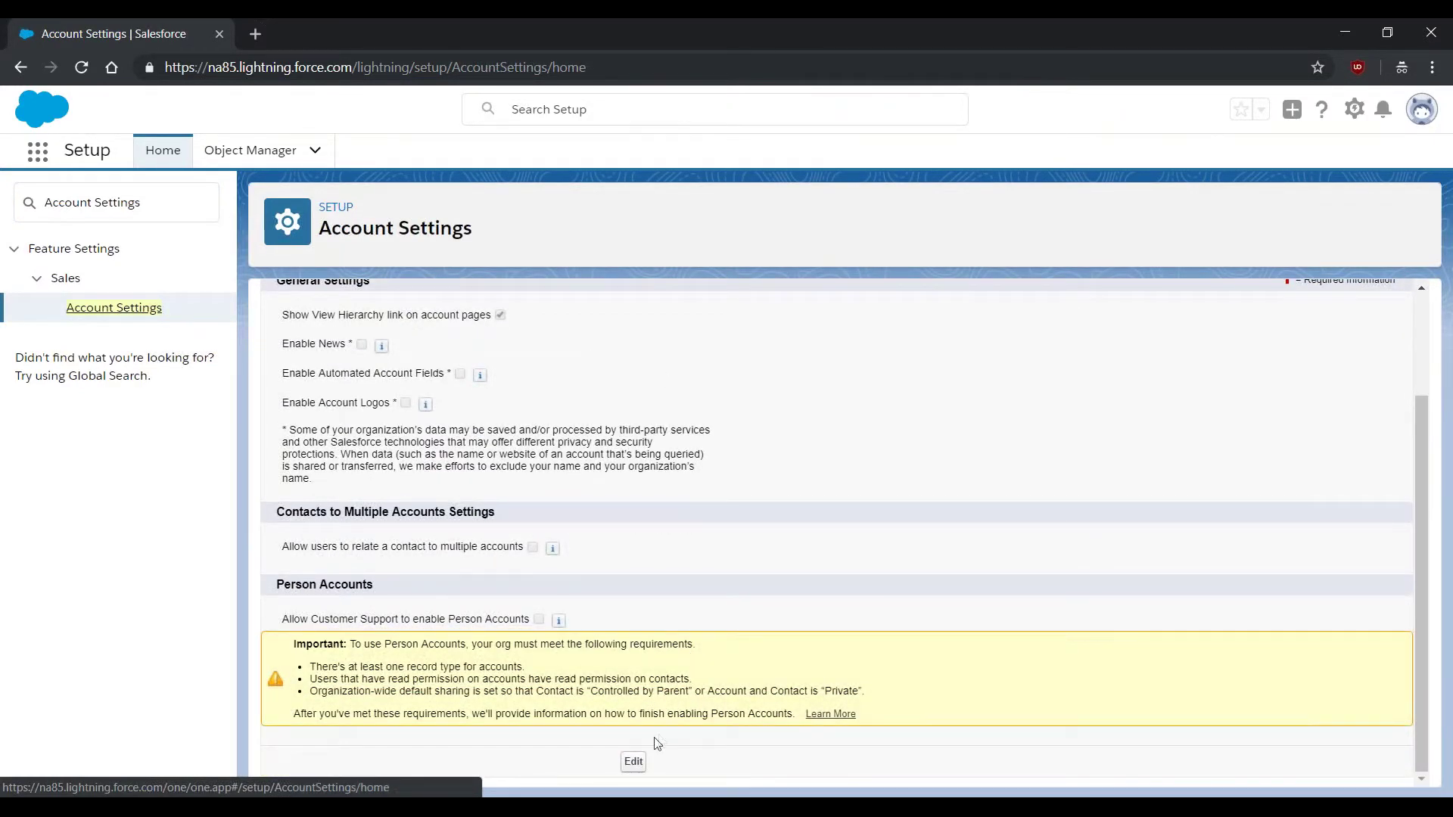
Check 'Allow Customer Support to enable Person Accounts' in the account settings and save
click(634, 763)
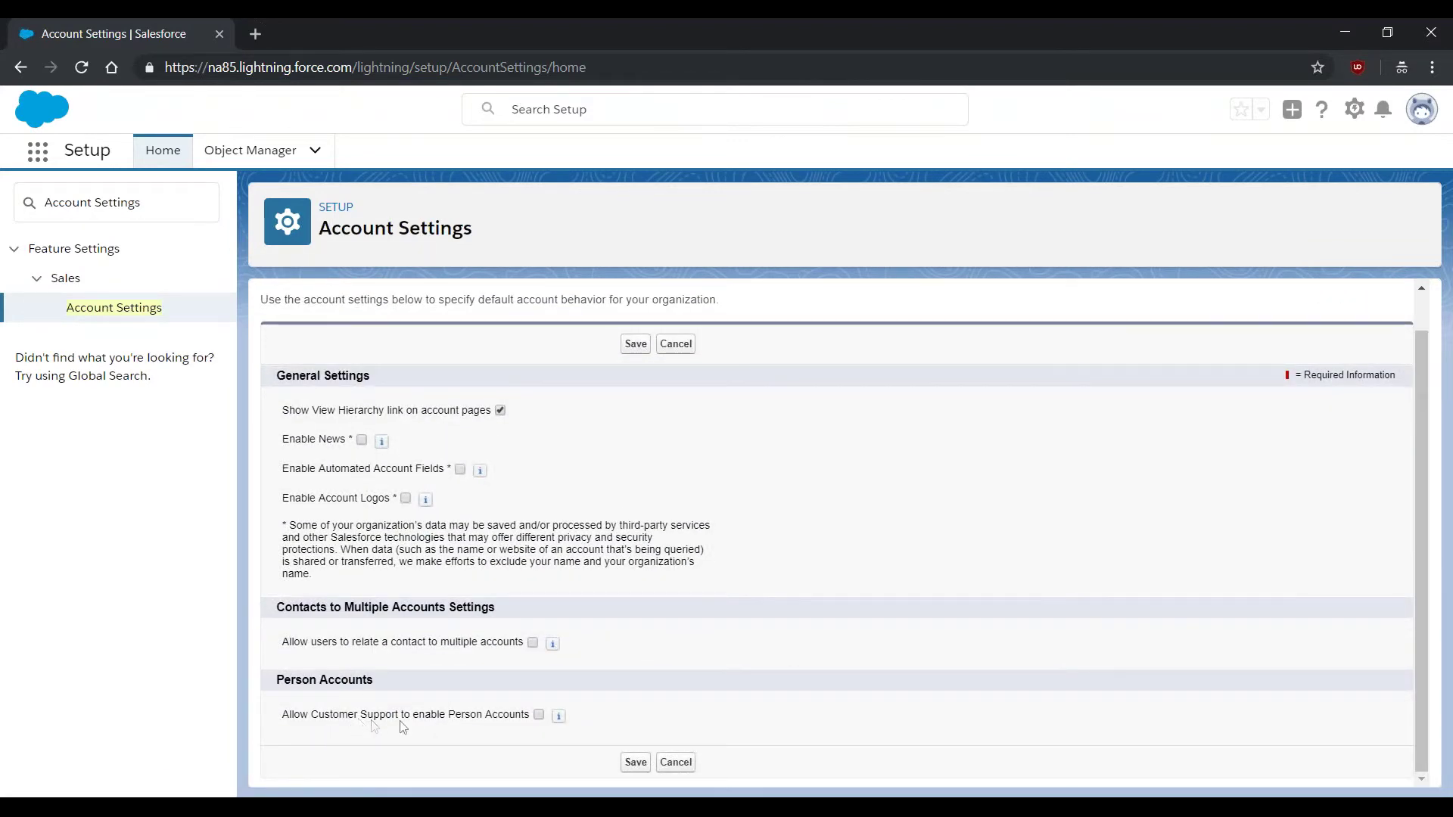
click(539, 714)
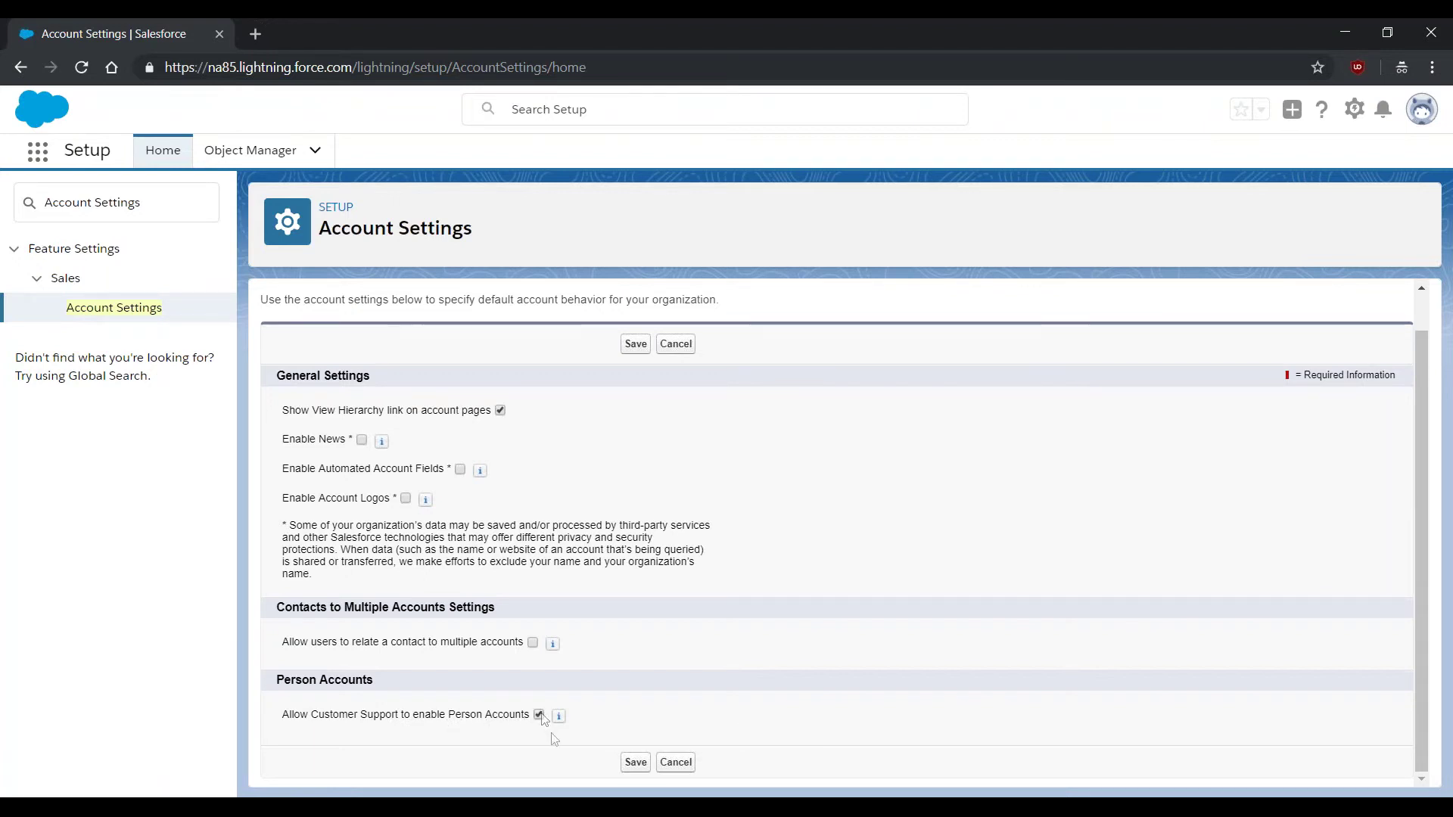
click(635, 762)
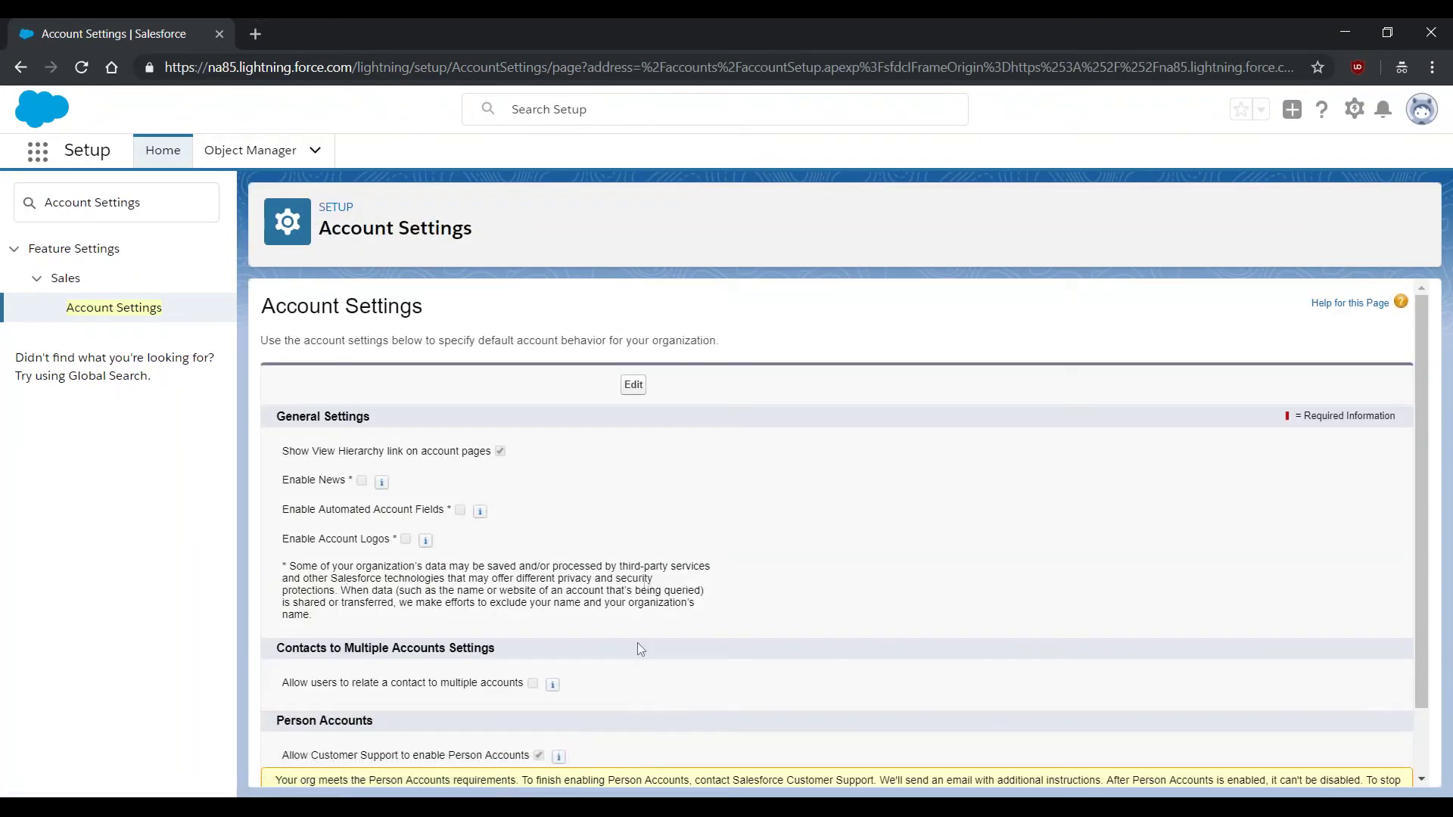
scroll(652, 461, down, 1)
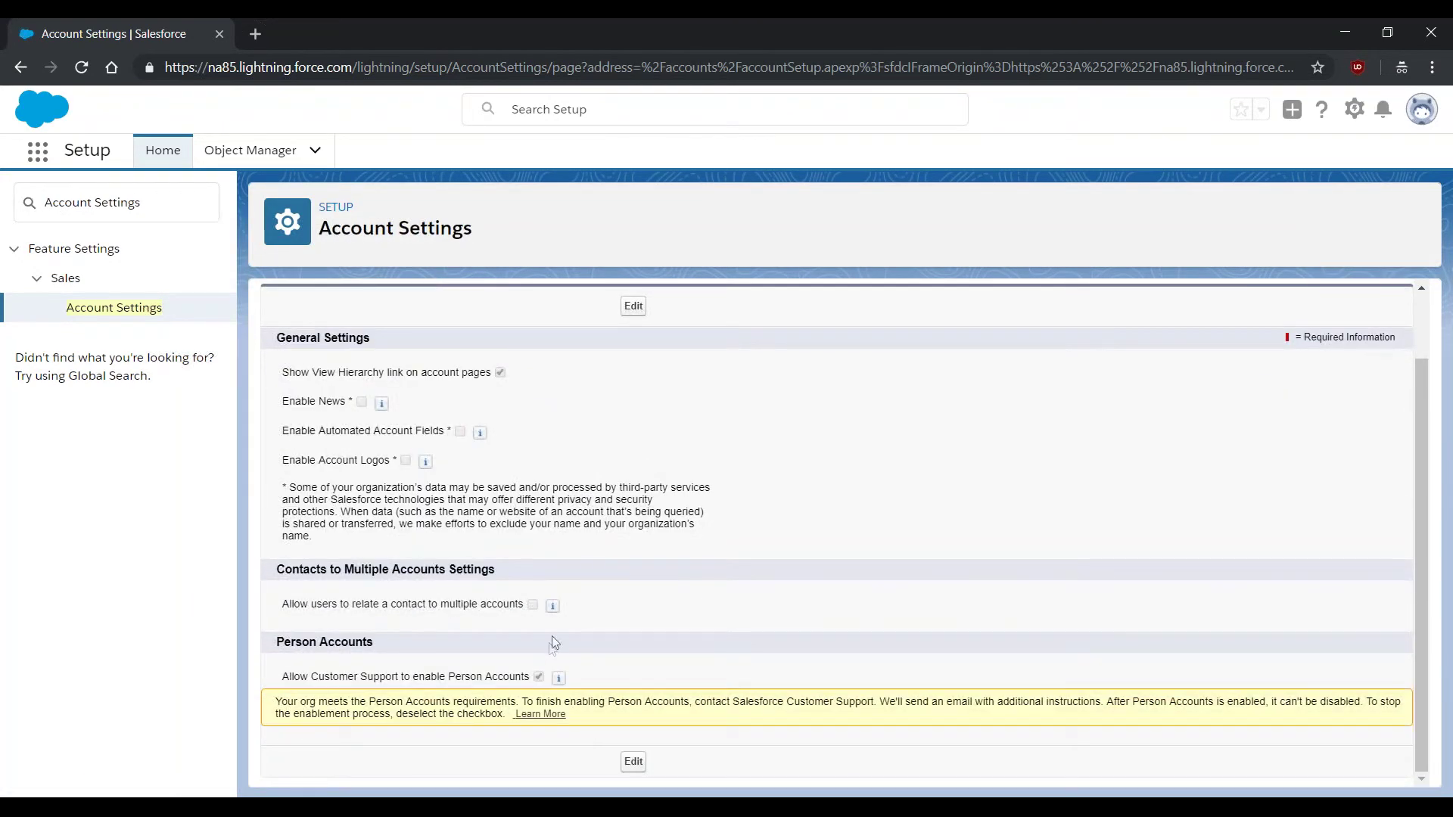